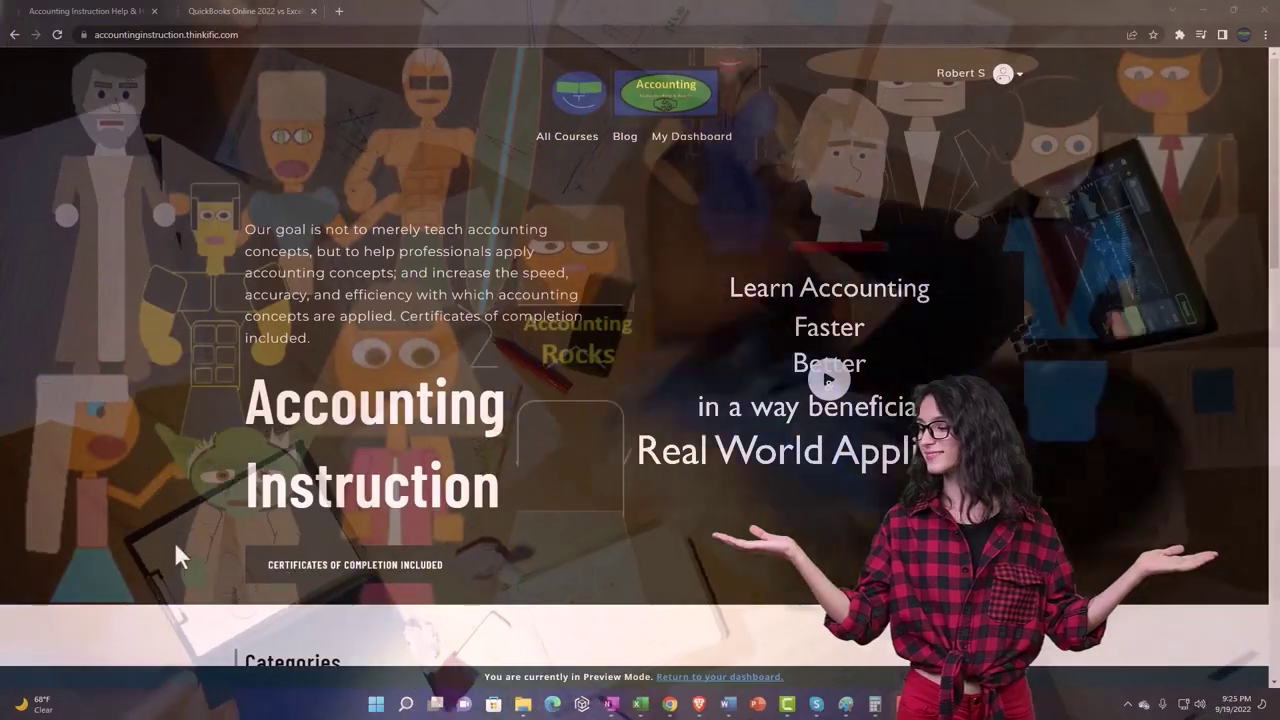
Scroll the Categories grid, then switch to the QuickBooks Online vs Excel 2022 course's 'Getting Access to Software For Free' lesson.
scroll(176, 556, "down", 6)
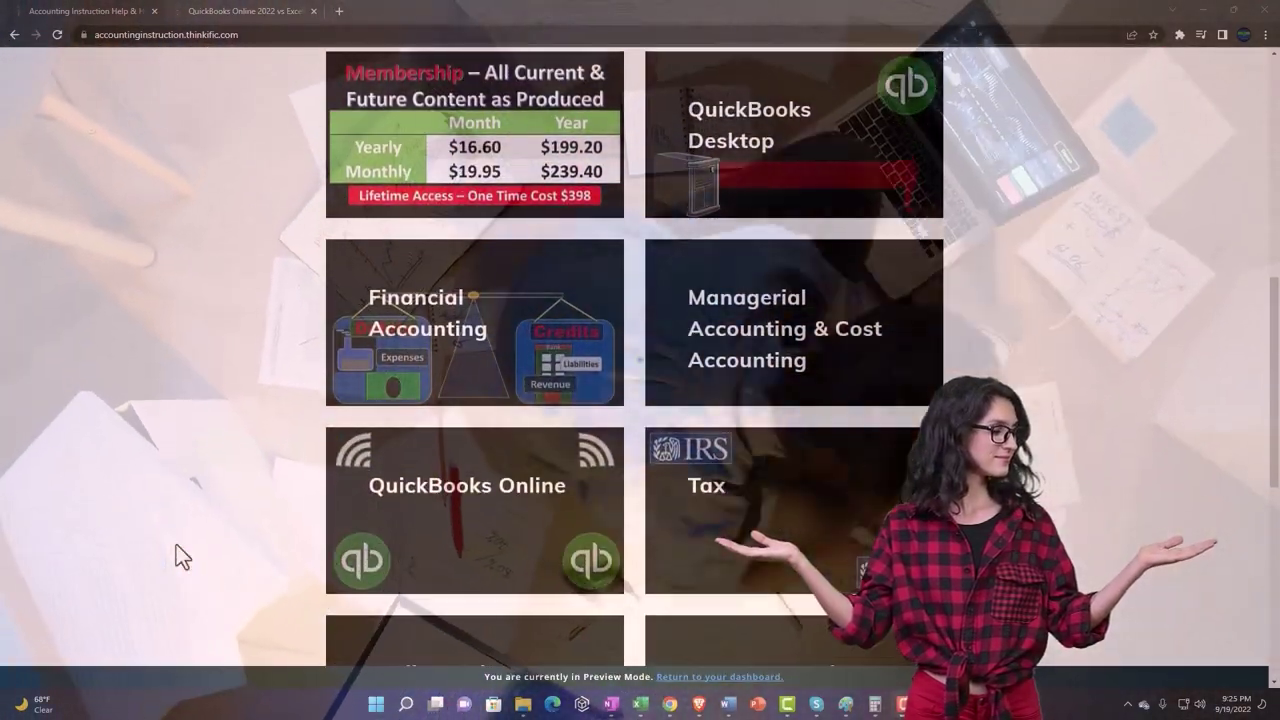
scroll(176, 544, "down", 4)
scroll(176, 544, "down", 2)
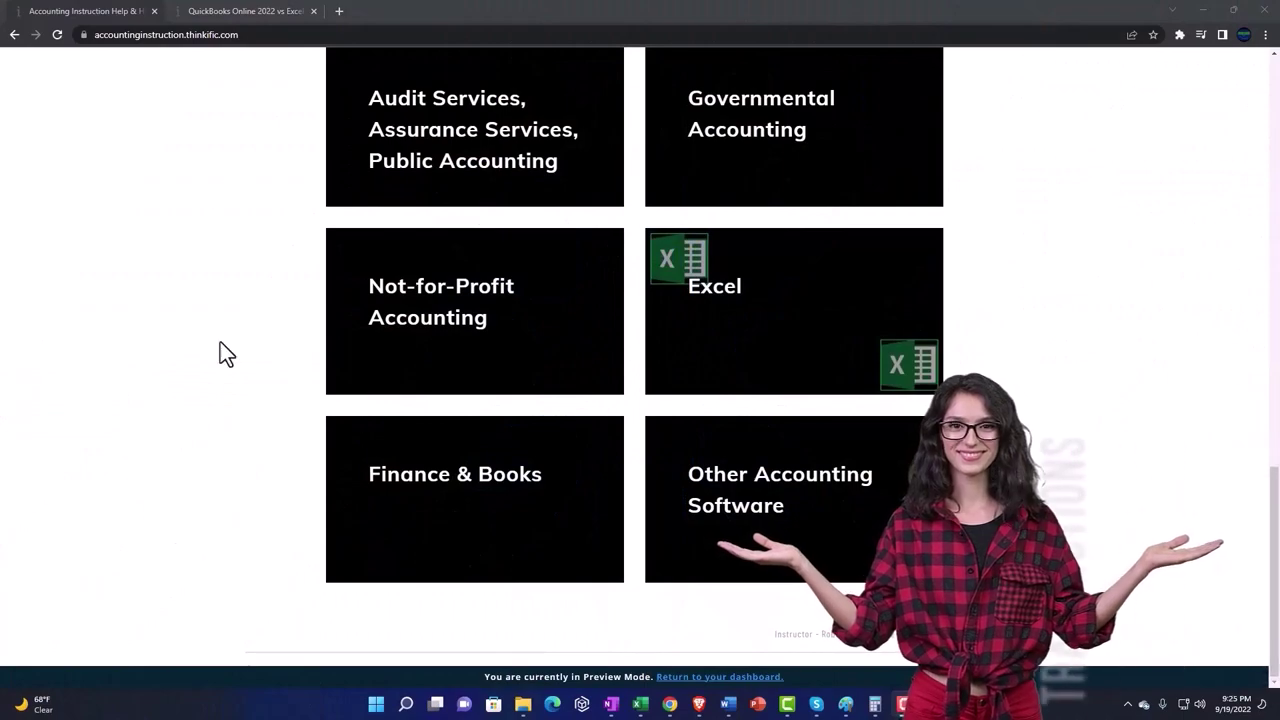
left_click(232, 22)
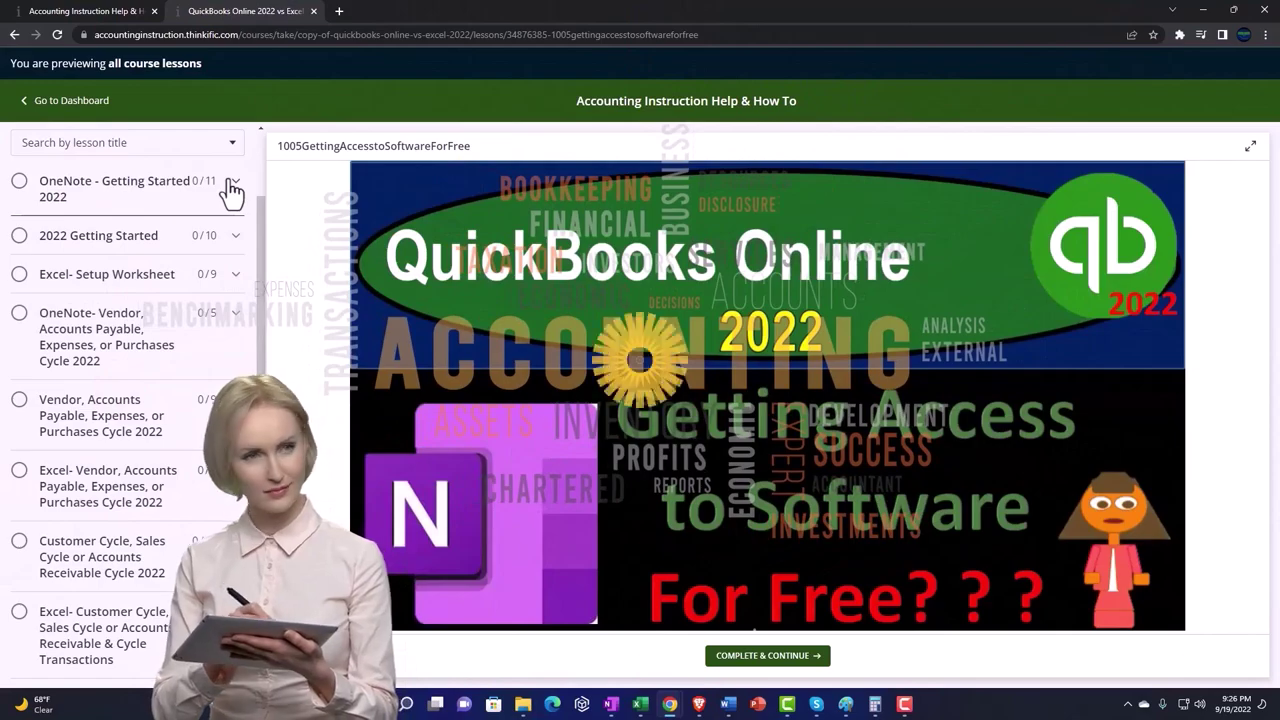
Expand the OneNote - Getting Started 2022 section in the lesson sidebar.
left_click(230, 185)
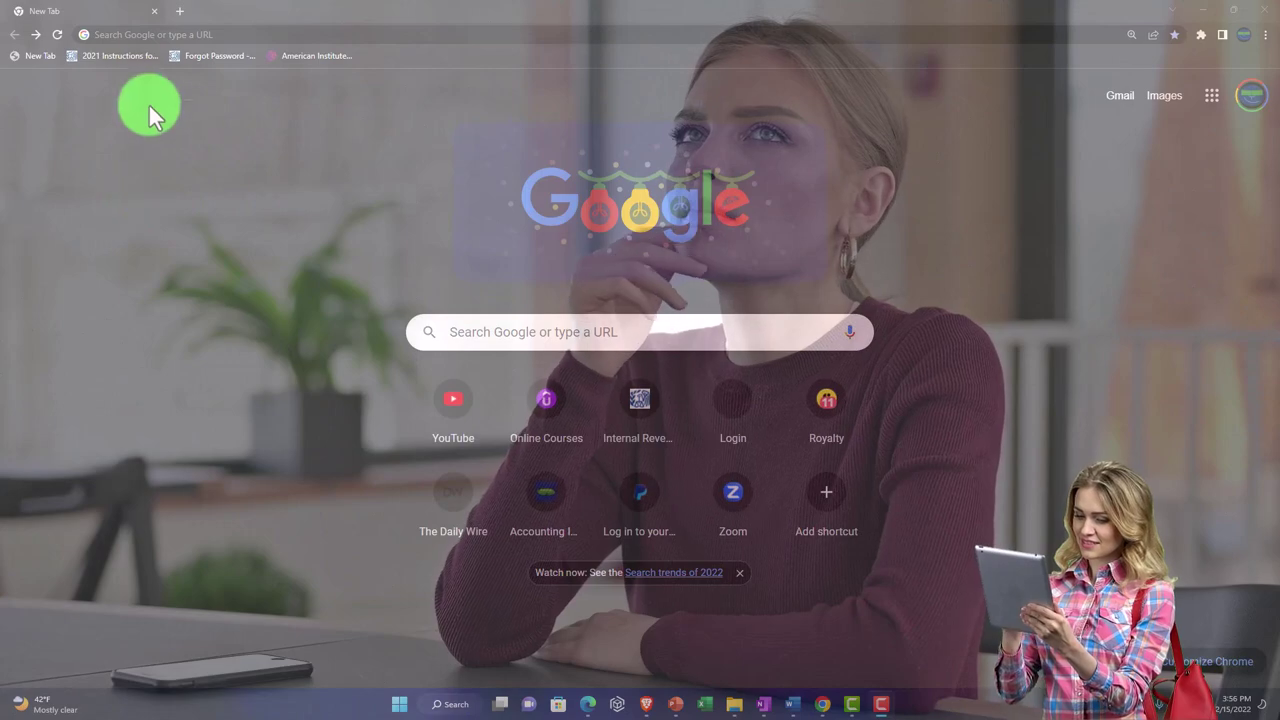
Go to intuit.com using the address bar suggestion for 'in'.
left_click(134, 34)
type("intui")
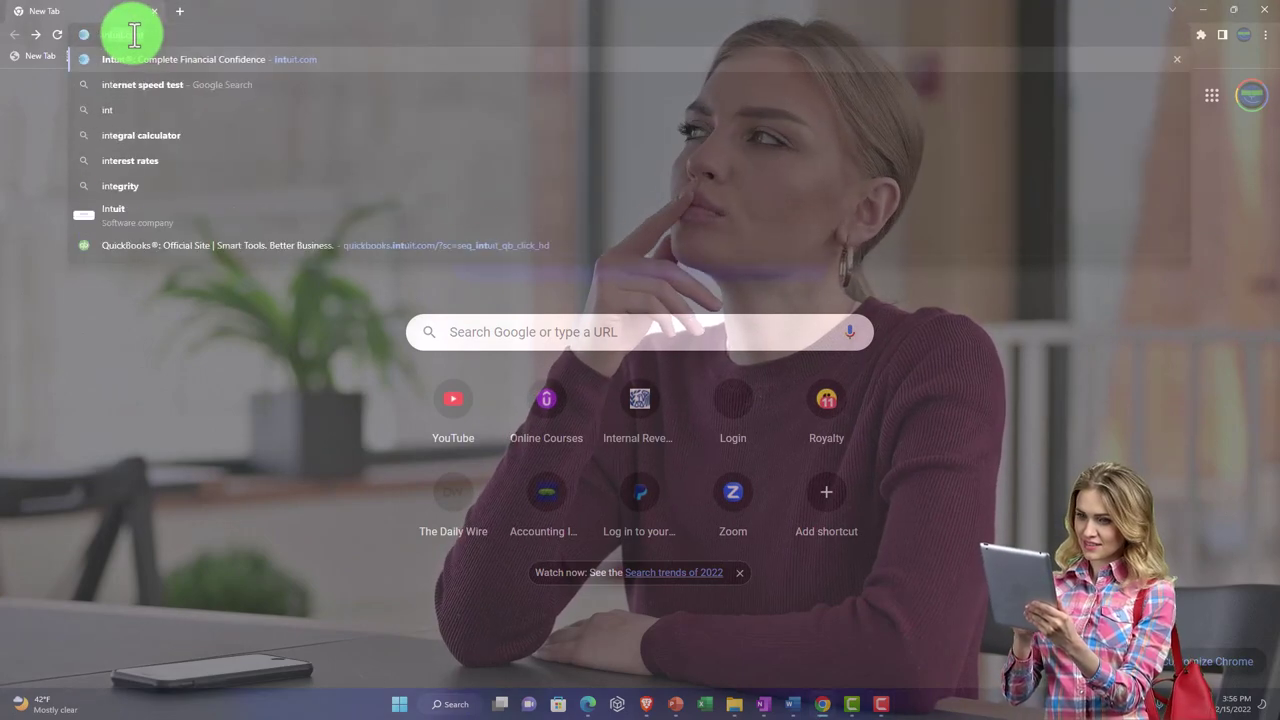
key("Return")
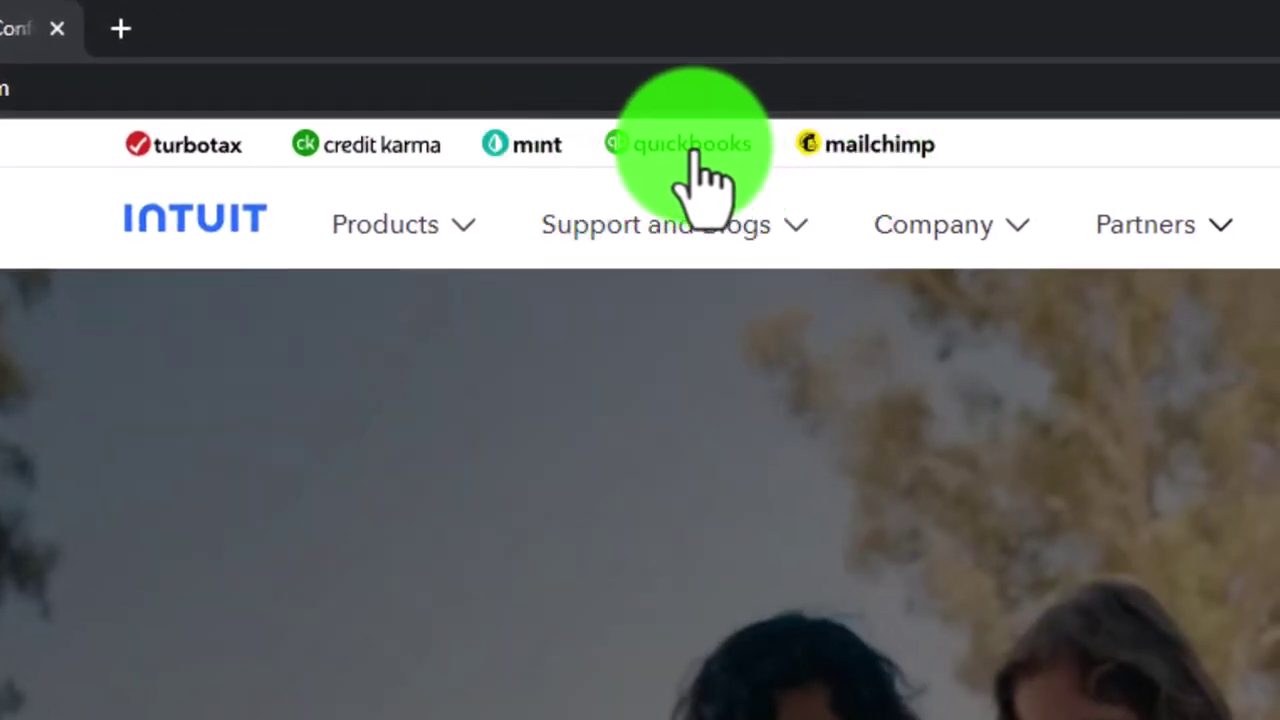
Open quickbooks.intuit.com and scroll through its pricing plans down to the footer product links.
left_click(693, 152)
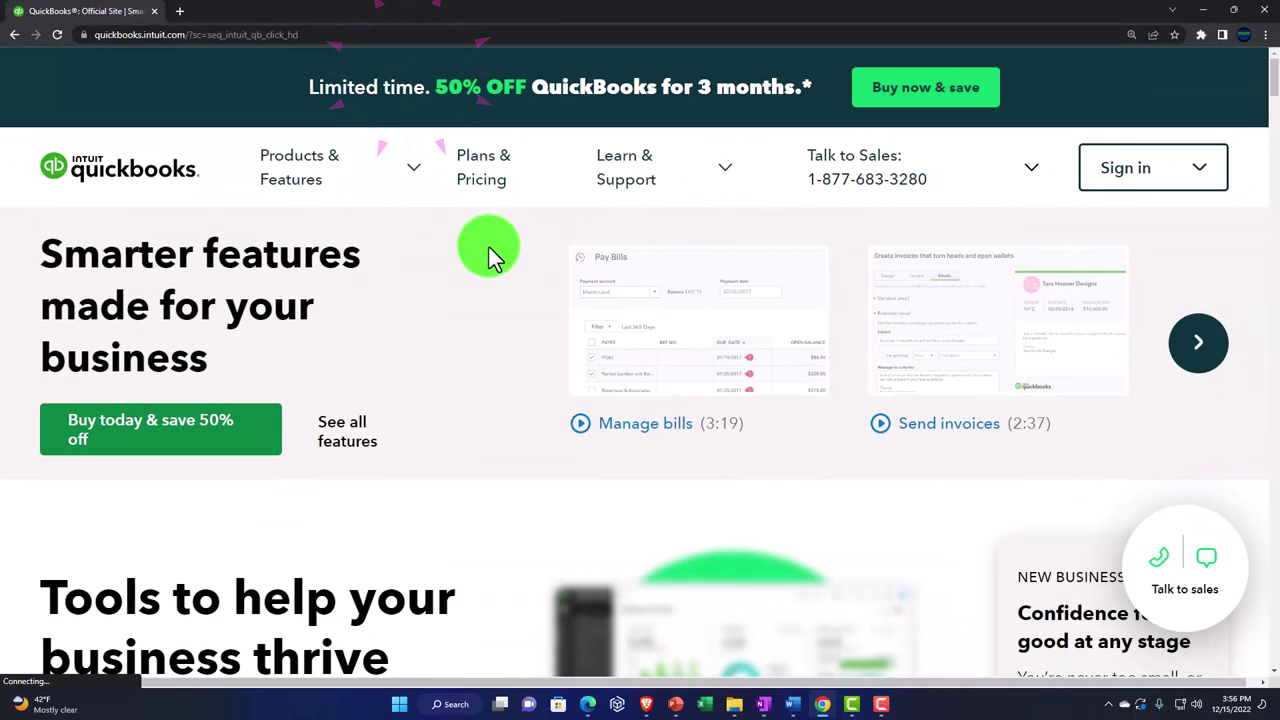
scroll(721, 458, "down", 2)
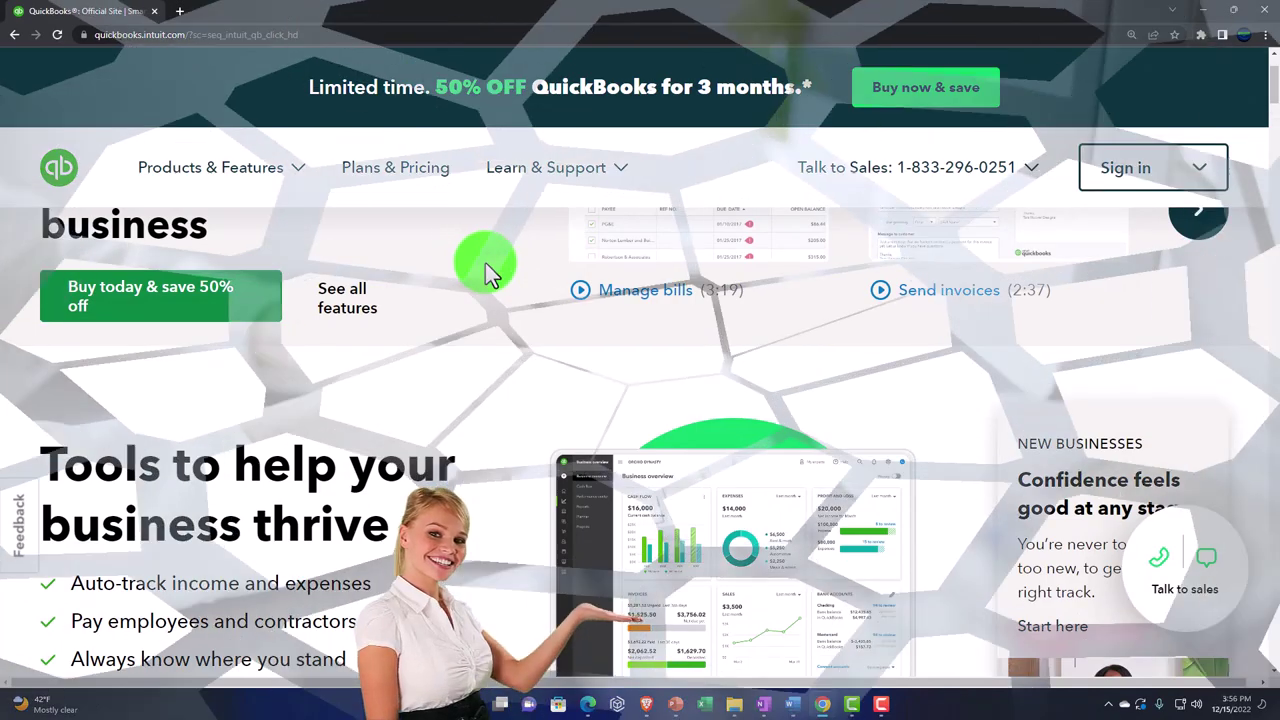
scroll(485, 262, "down", 7)
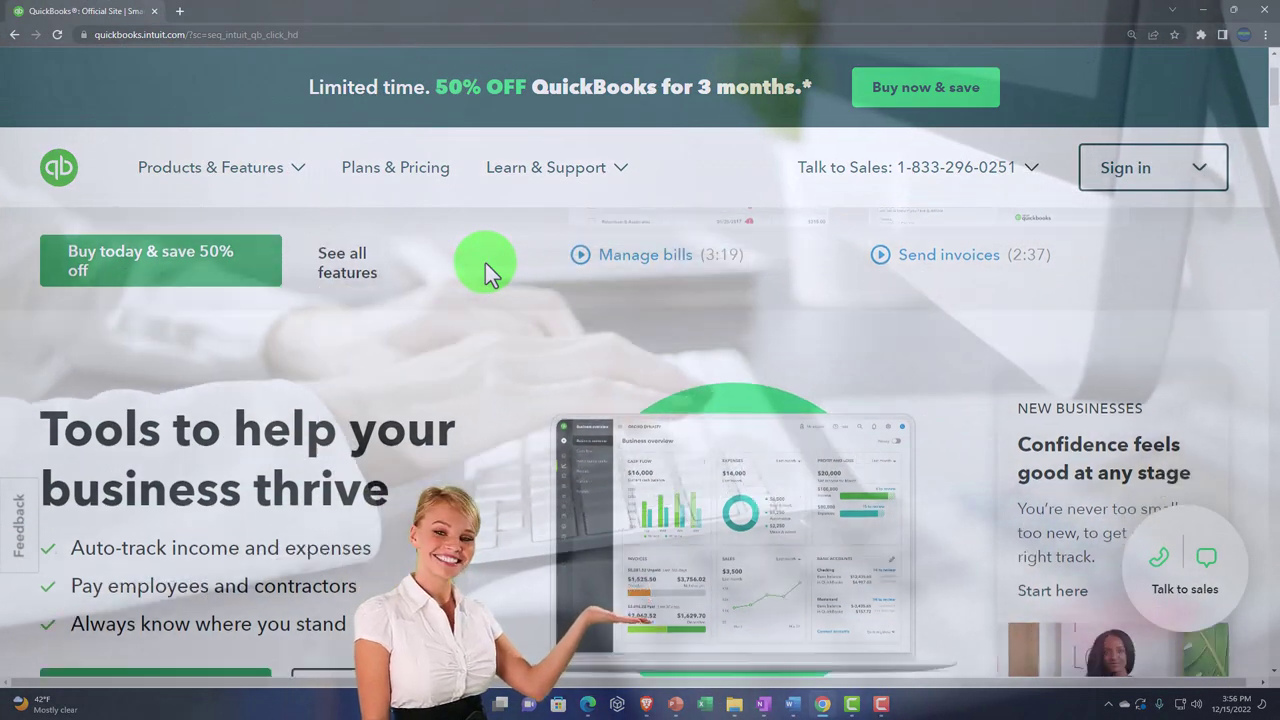
scroll(485, 262, "down", 2)
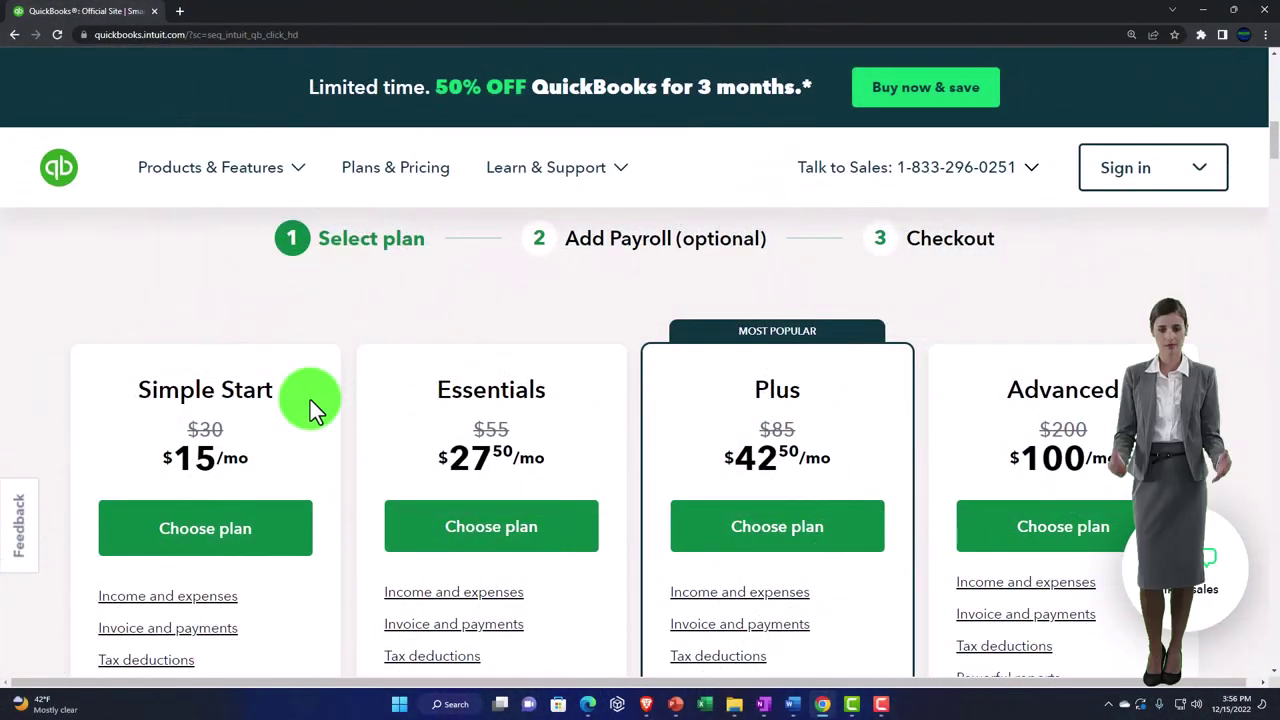
scroll(348, 208, "up", 1)
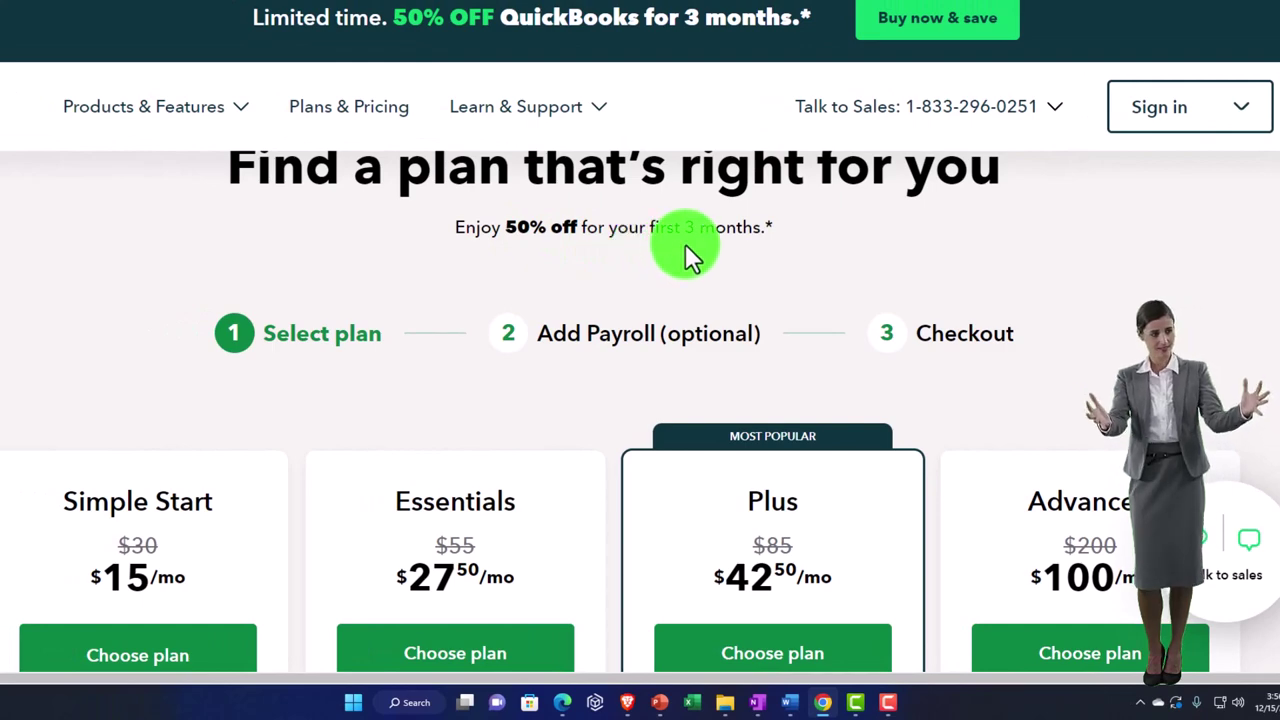
scroll(685, 243, "down", 2)
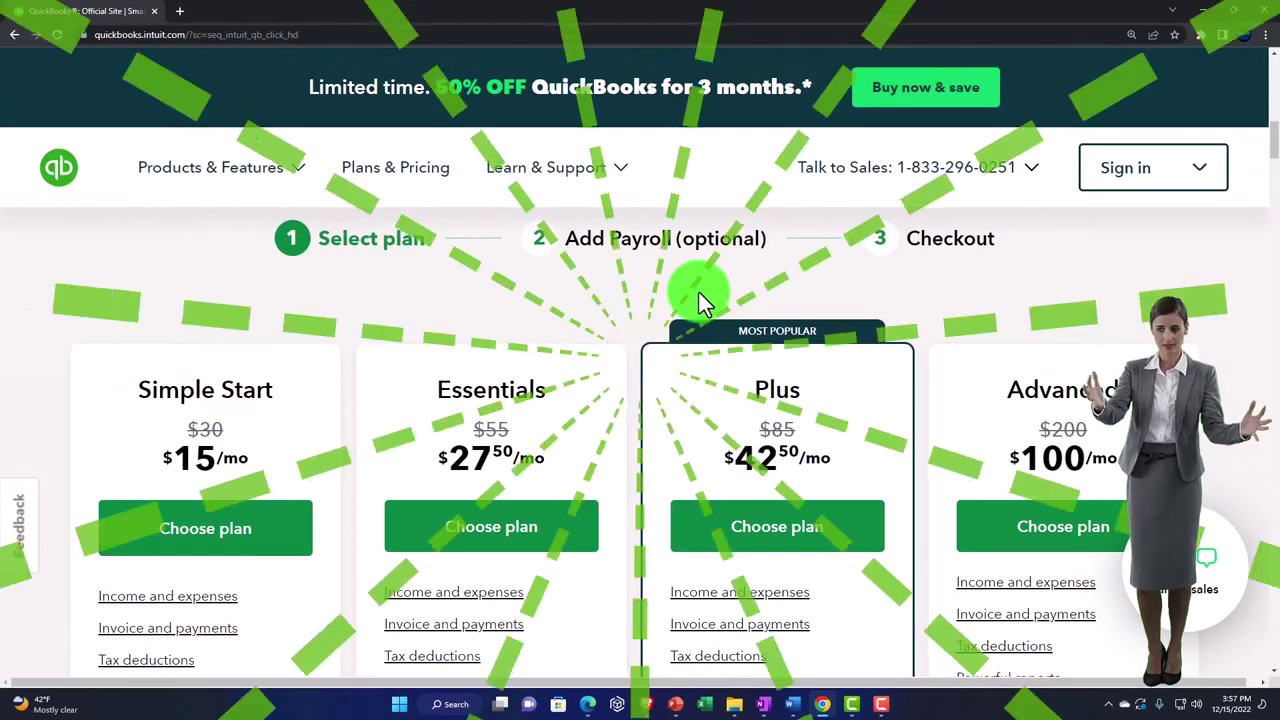
scroll(697, 290, "down", 4)
scroll(660, 370, "down", 15)
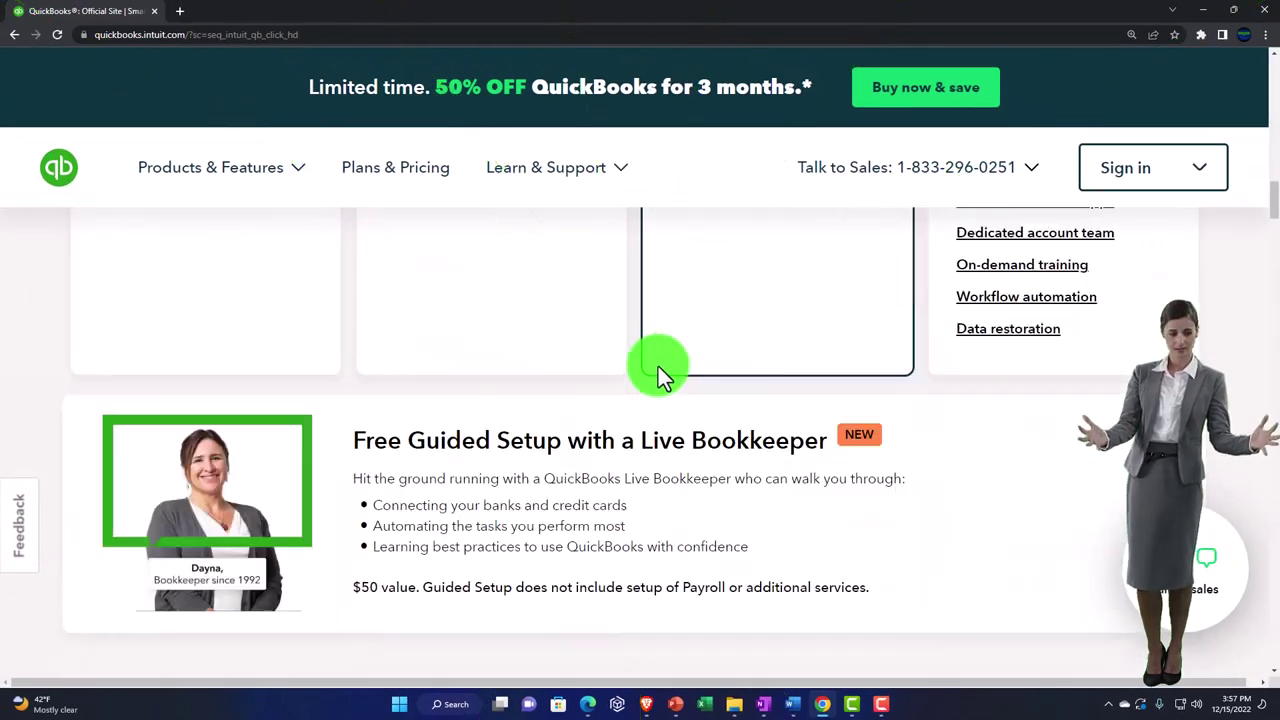
scroll(657, 367, "down", 15)
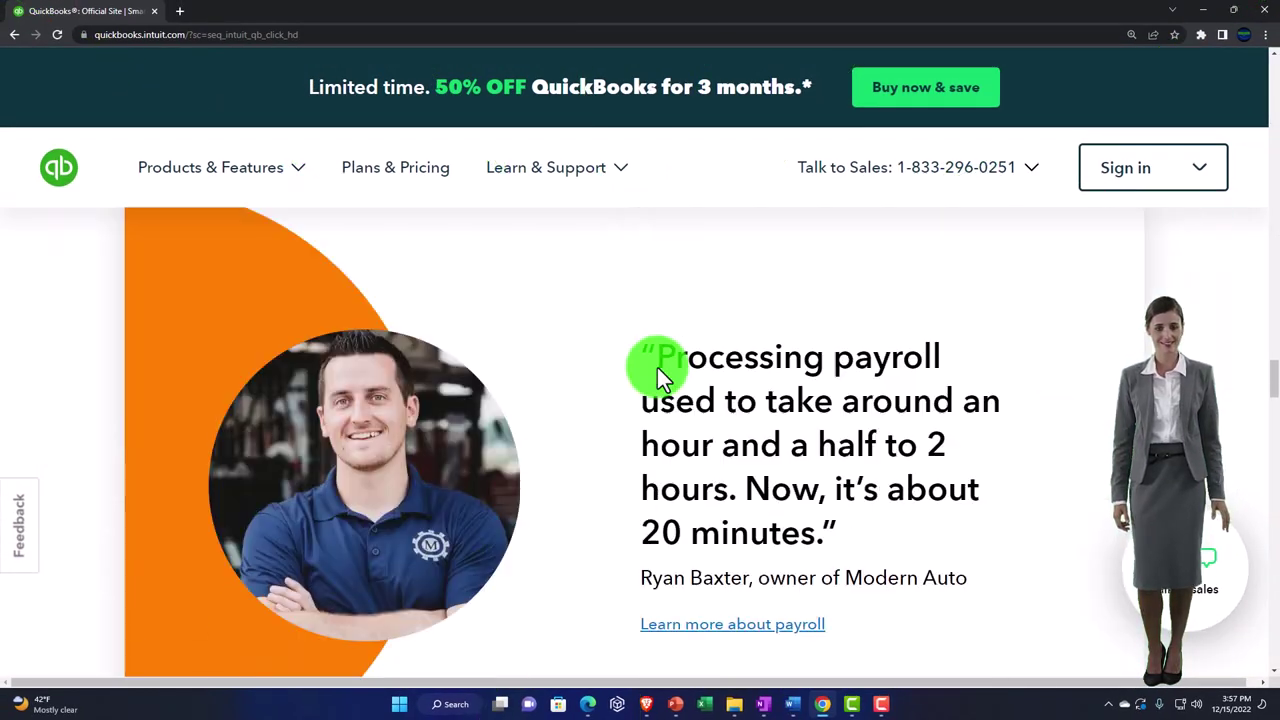
scroll(660, 380, "down", 15)
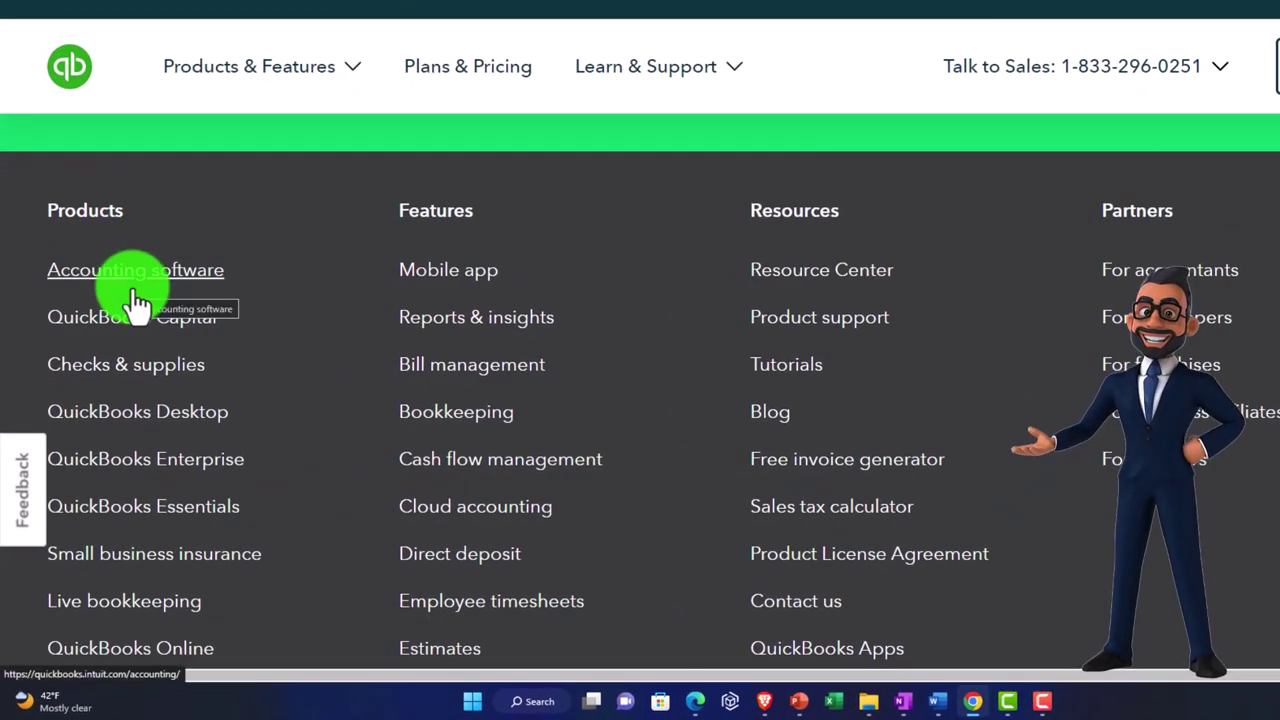
scroll(133, 286, "down", 2)
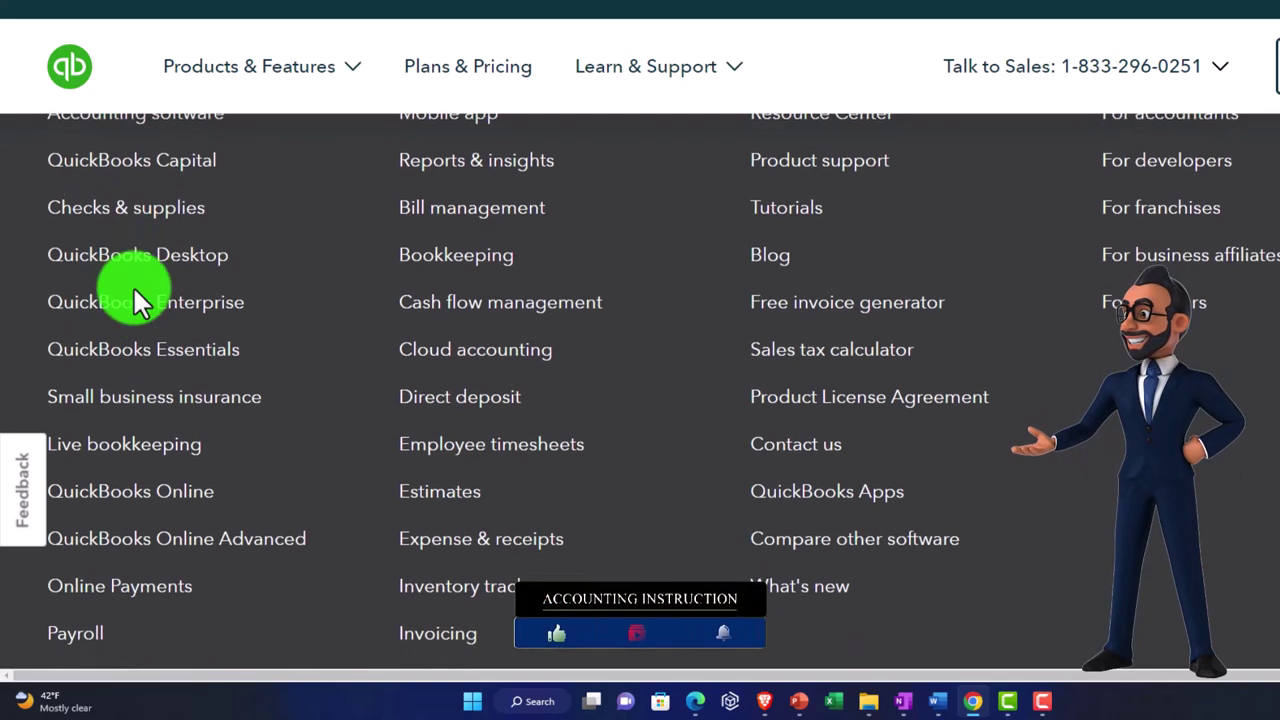
Open the QuickBooks Online product page and scroll to the Simple Start, Essentials, Plus and Advanced plan cards.
left_click(176, 505)
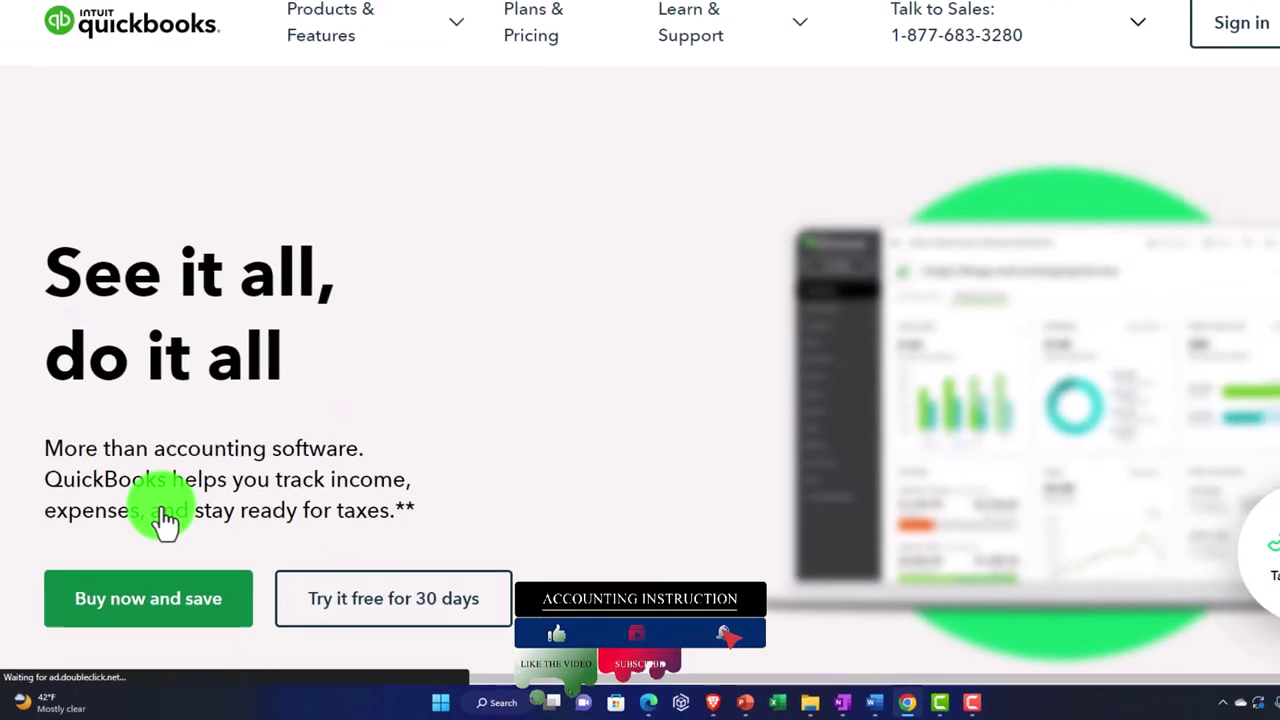
scroll(489, 393, "down", 6)
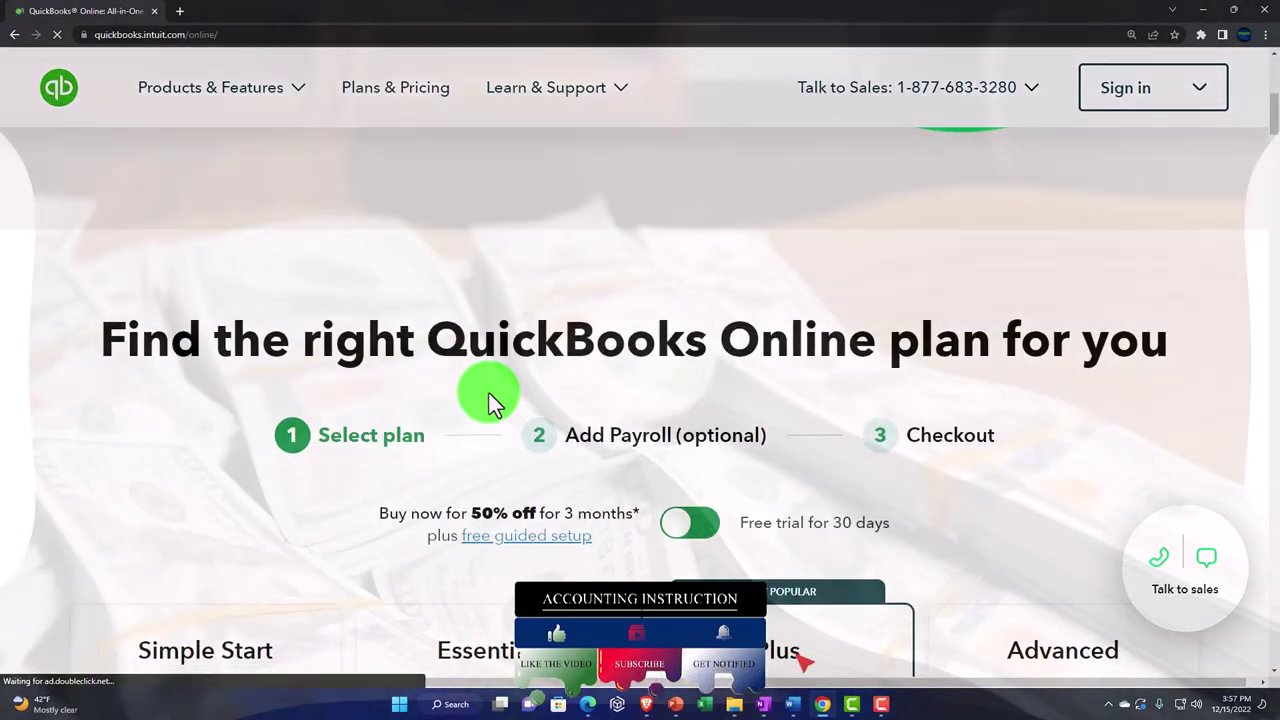
scroll(489, 393, "down", 2)
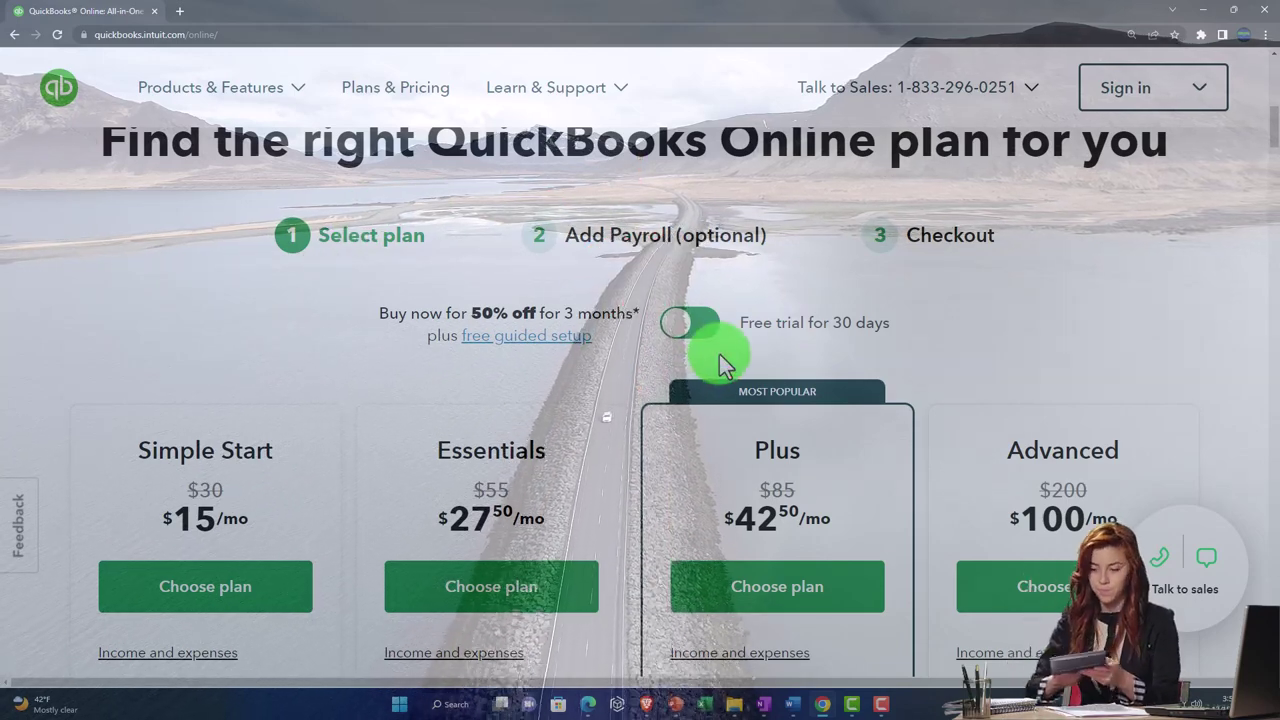
Google 'Free QuickBooks Online 30 trial' in a new tab.
left_click(182, 12)
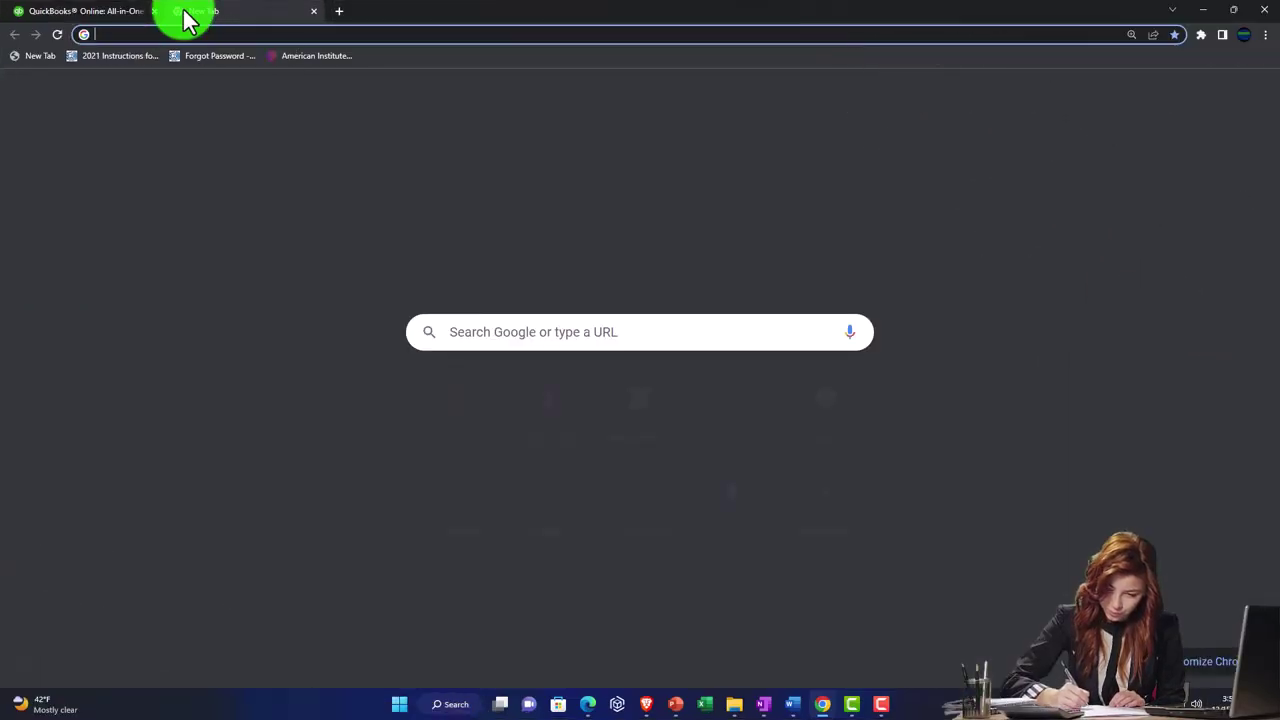
left_click(480, 327)
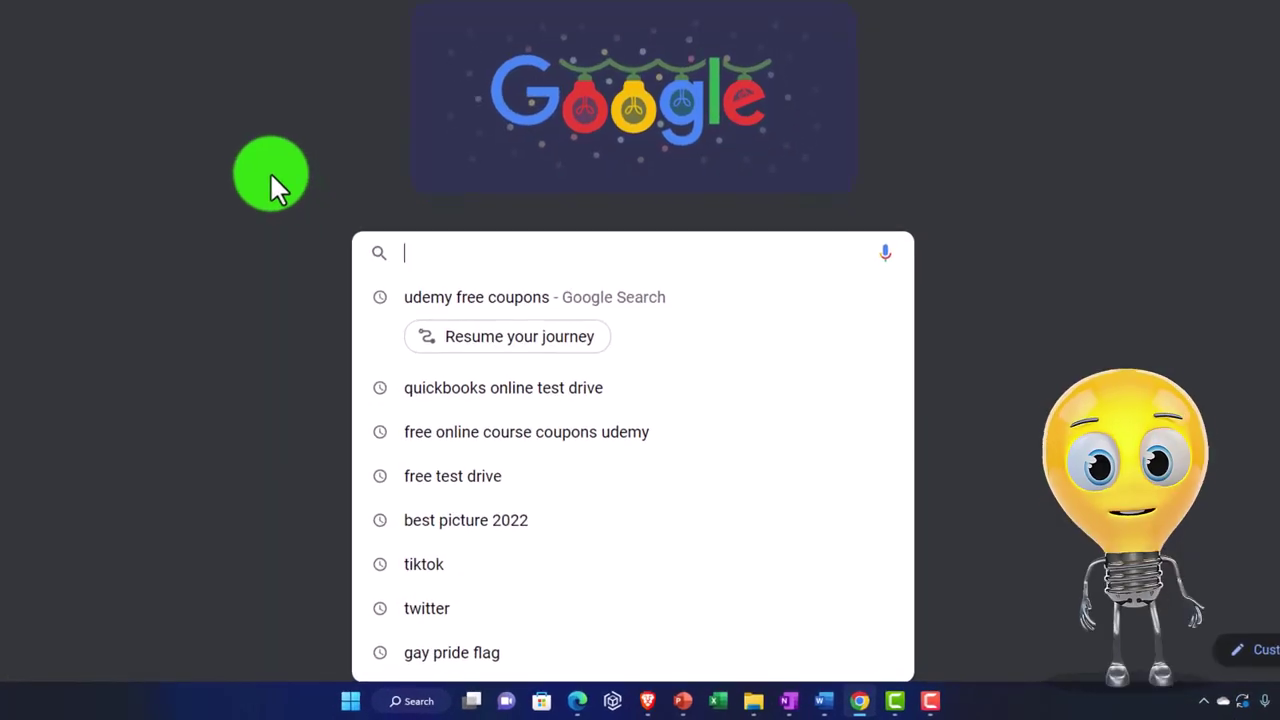
type("Free")
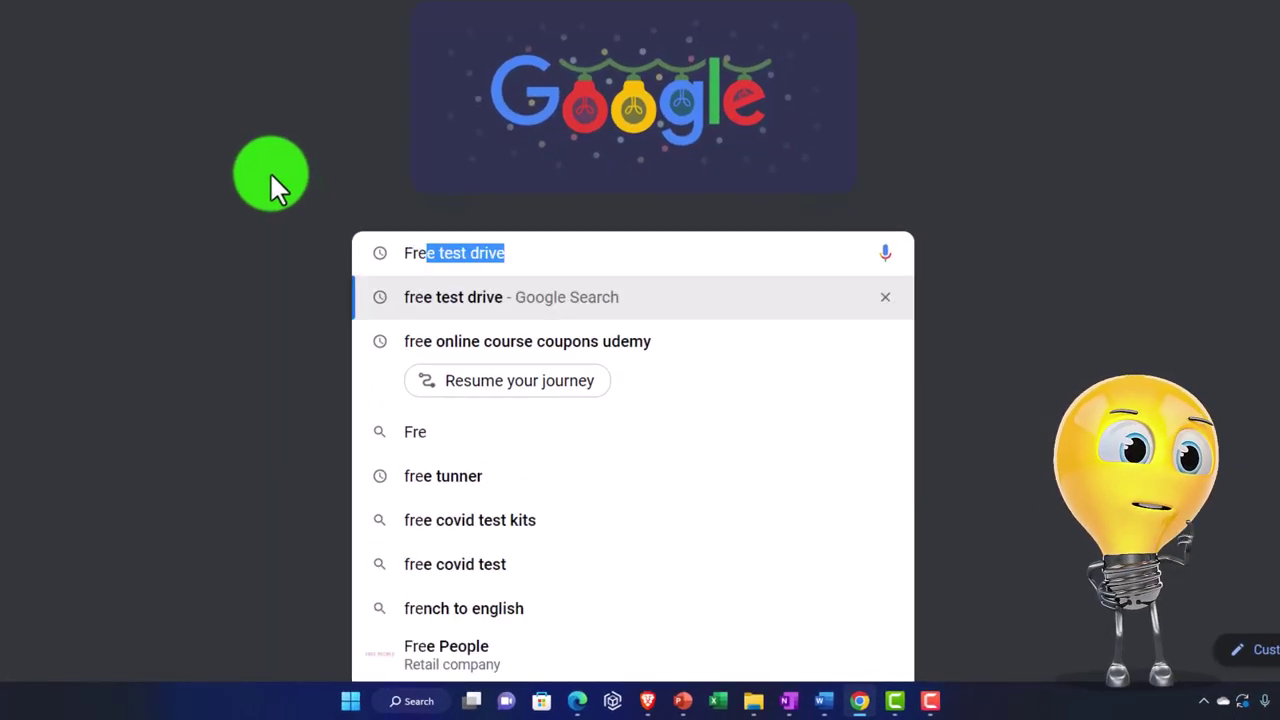
type(" Qu")
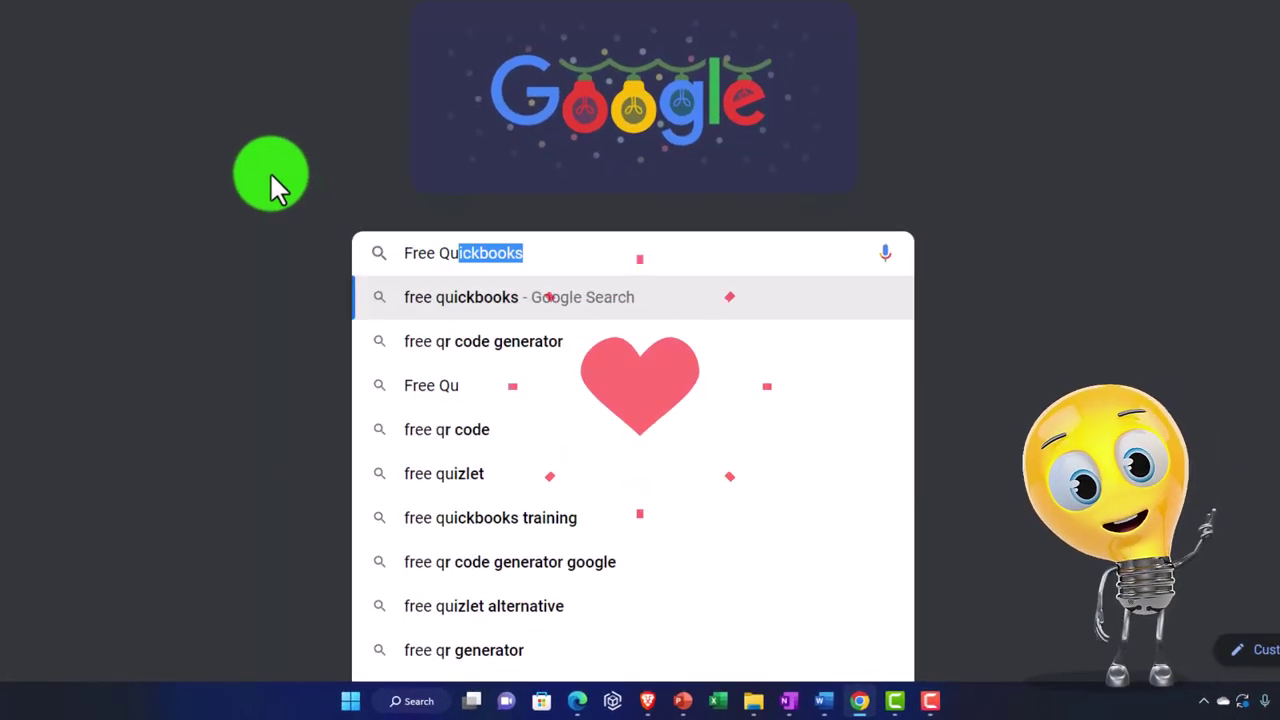
type("ickBooks Online te")
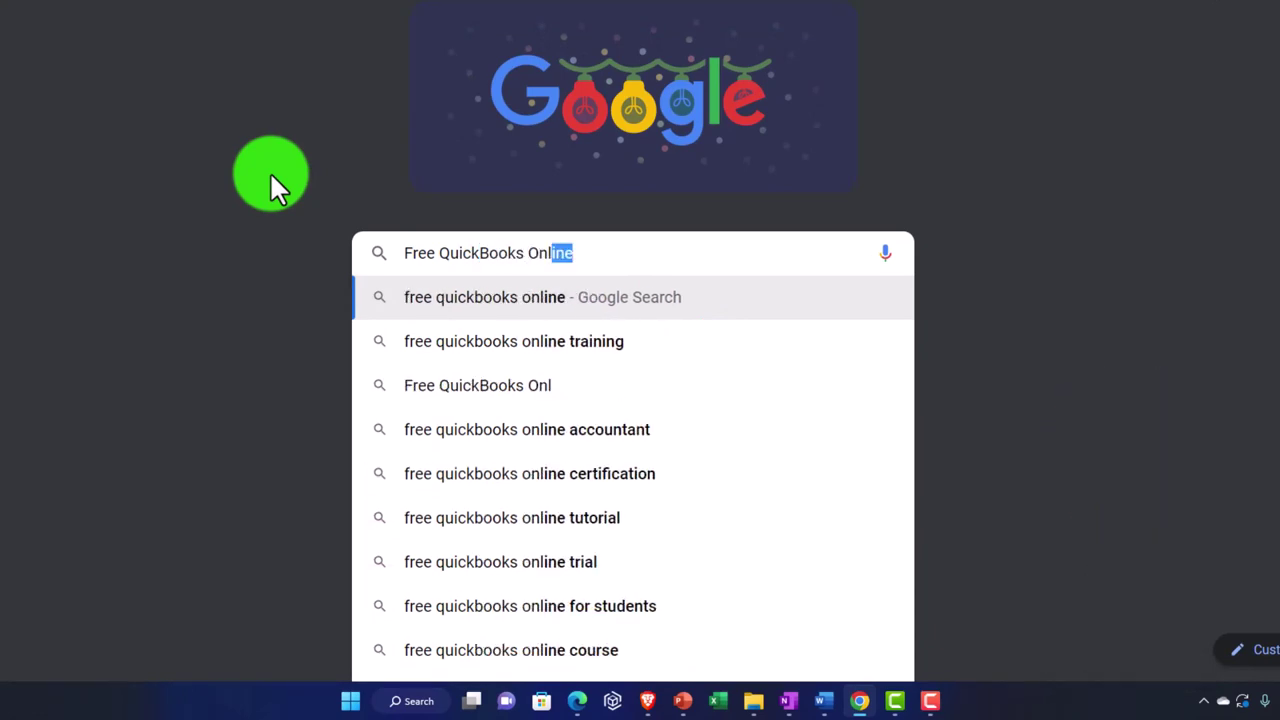
type("s")
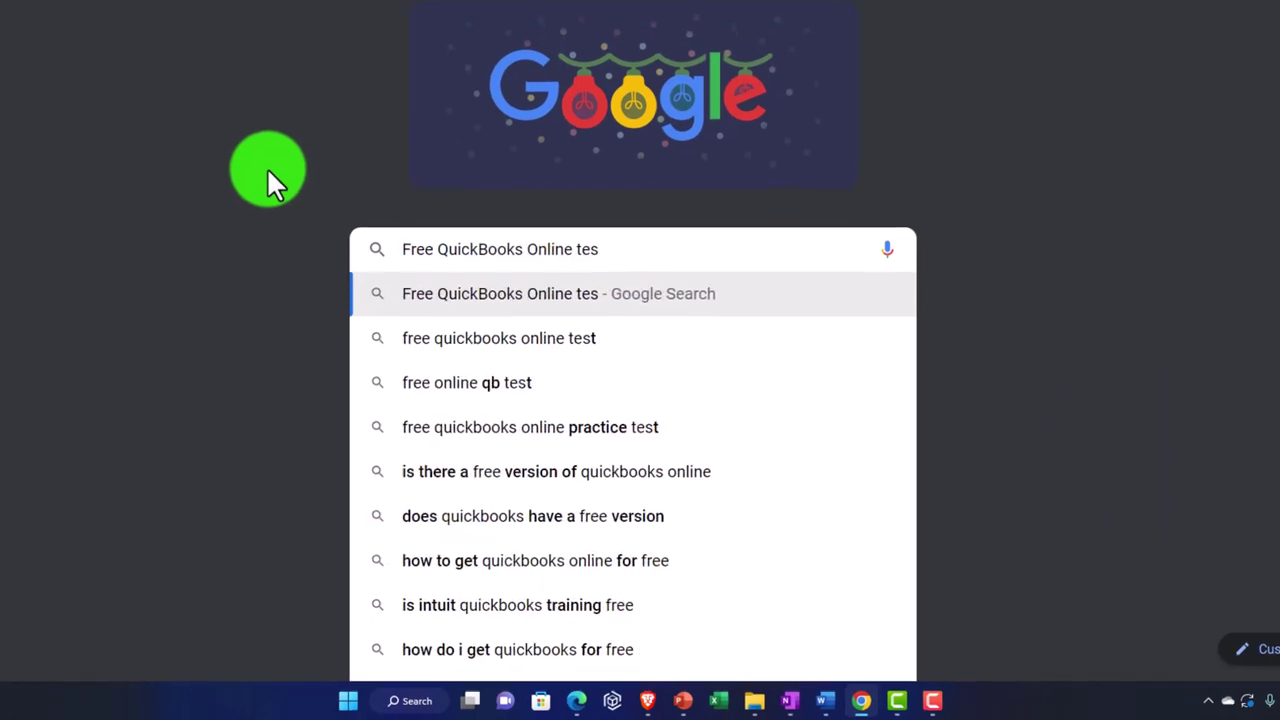
key("BackSpace")
key("BackSpace")
key("BackSpace")
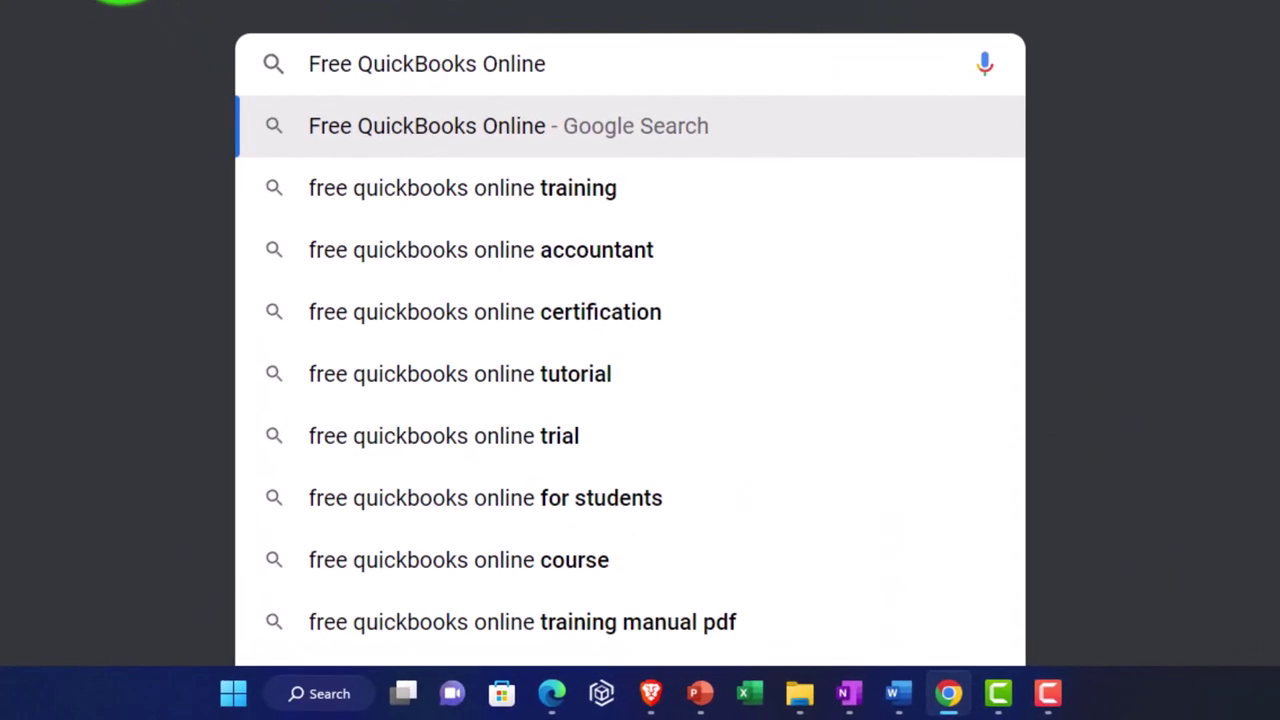
type("30 trial")
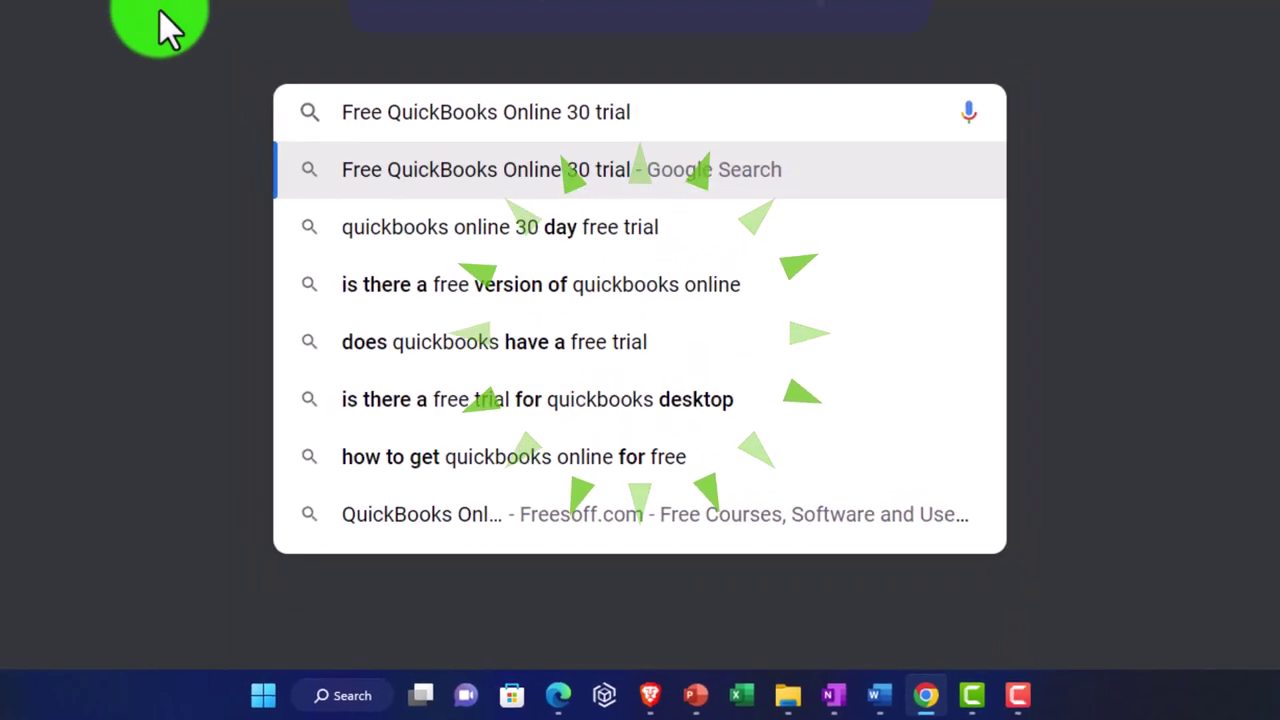
key("Return")
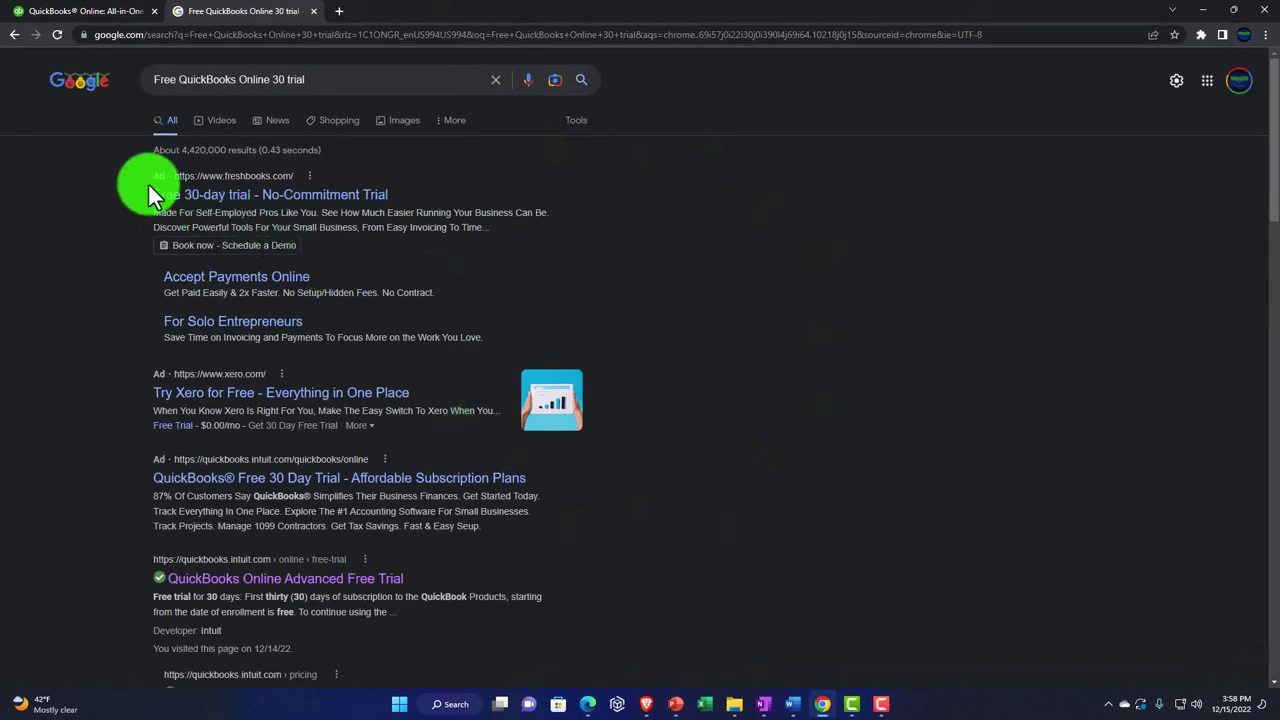
scroll(148, 365, "down", 1)
Open the 'QuickBooks Online Advanced Free Trial' result, review the trial page, then return to the plans tab.
scroll(150, 380, "down", 1)
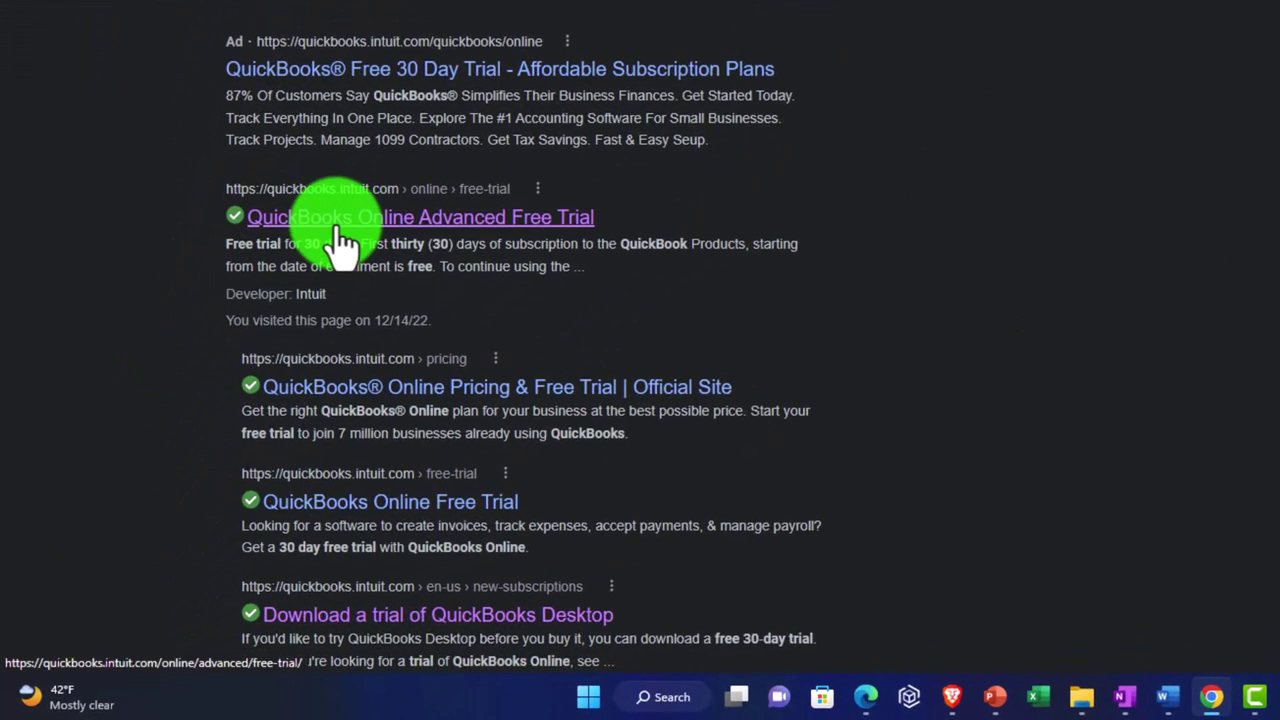
left_click(340, 240)
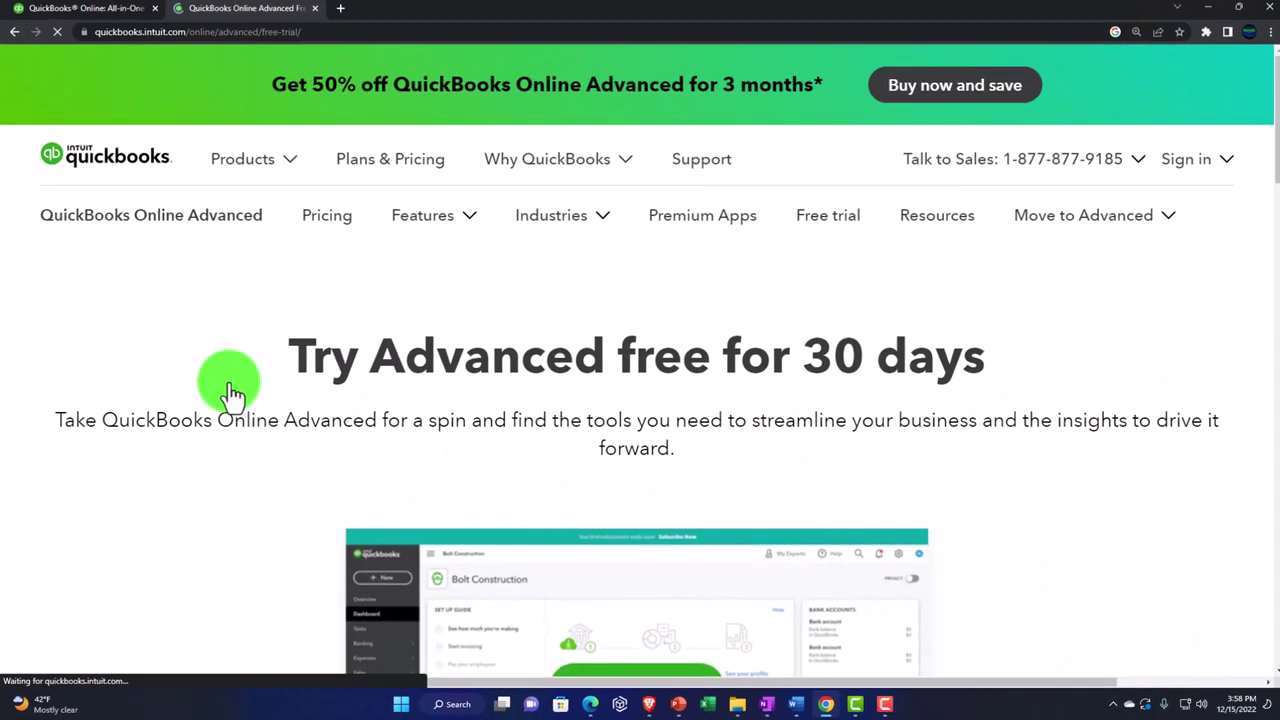
scroll(229, 384, "down", 3)
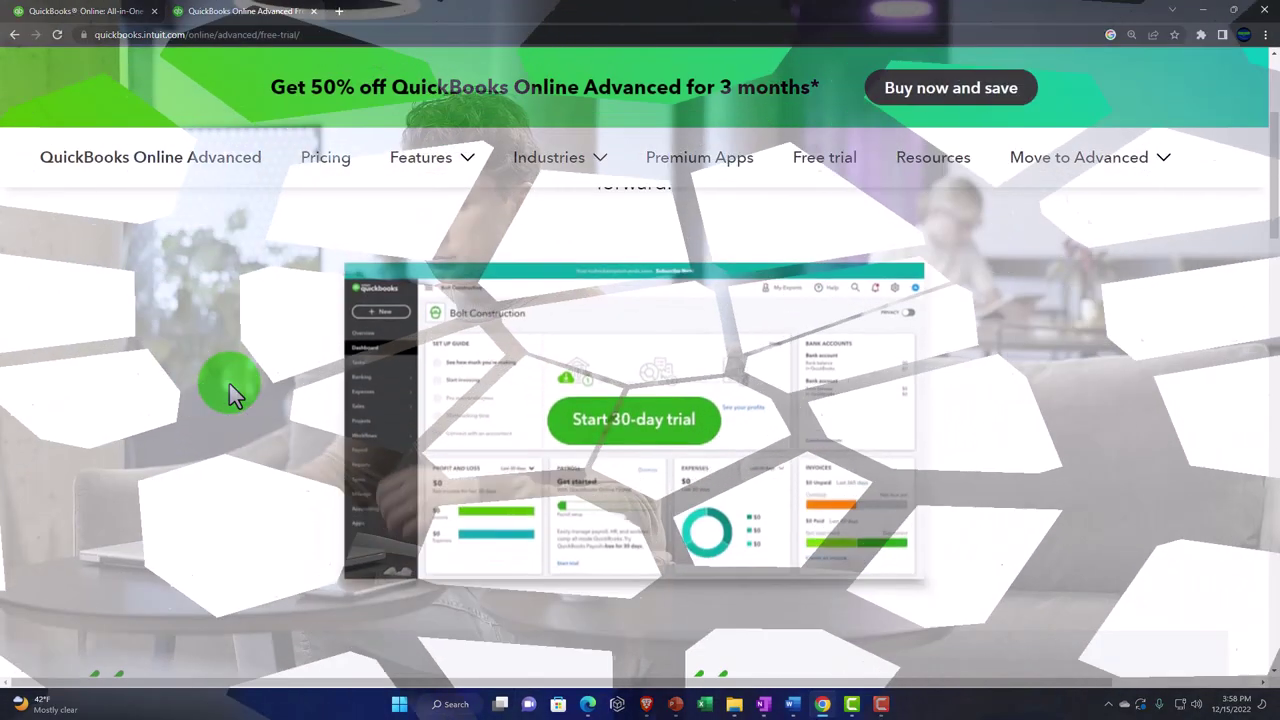
scroll(229, 383, "down", 5)
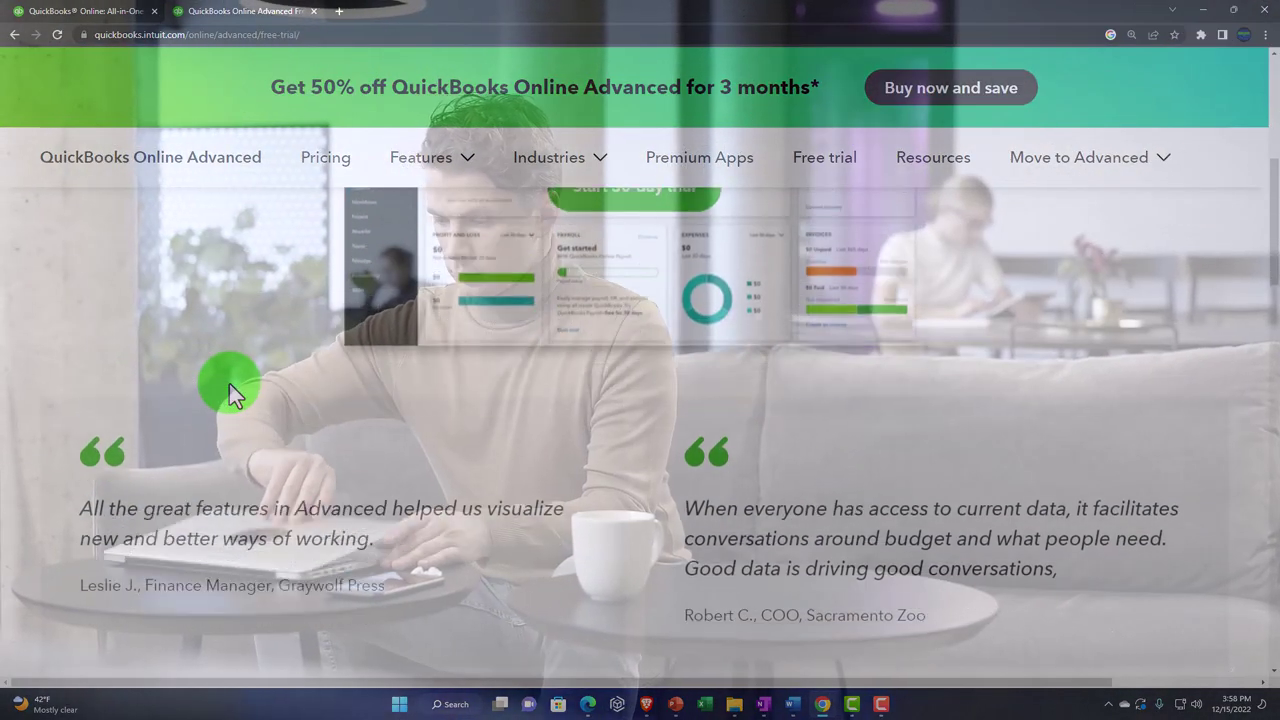
scroll(231, 385, "up", 4)
scroll(231, 385, "up", 1)
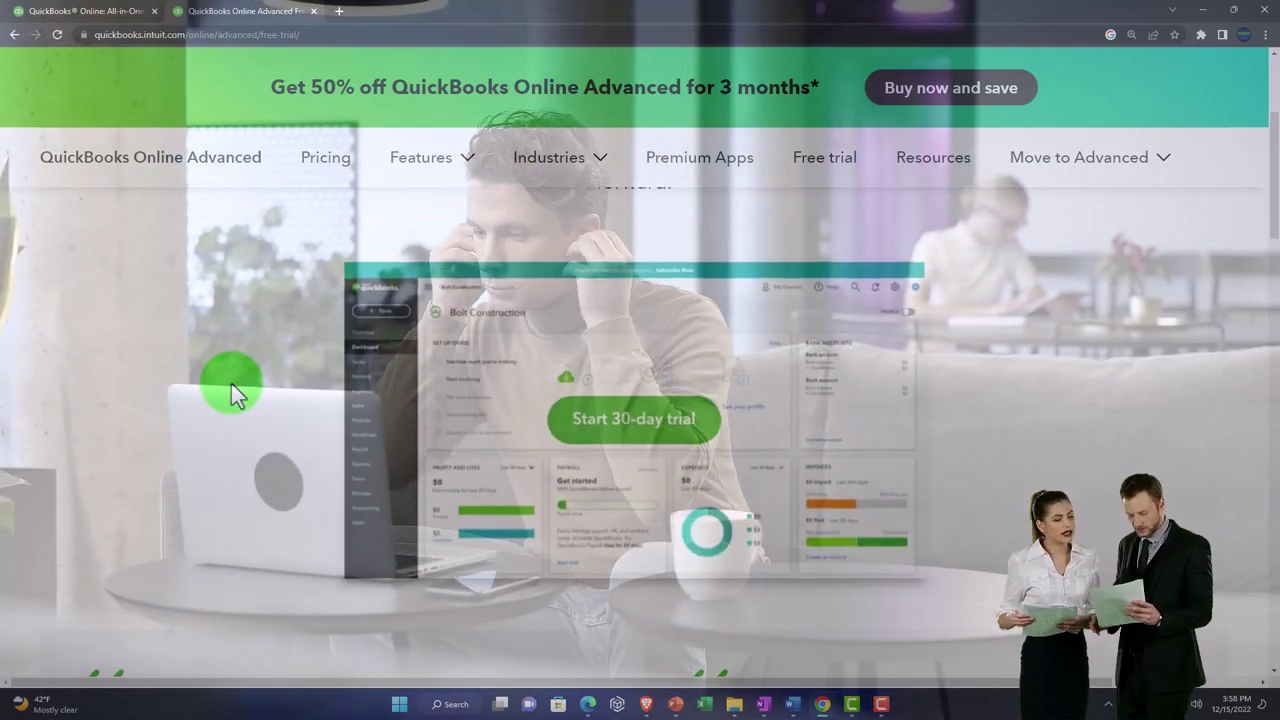
left_click(115, 22)
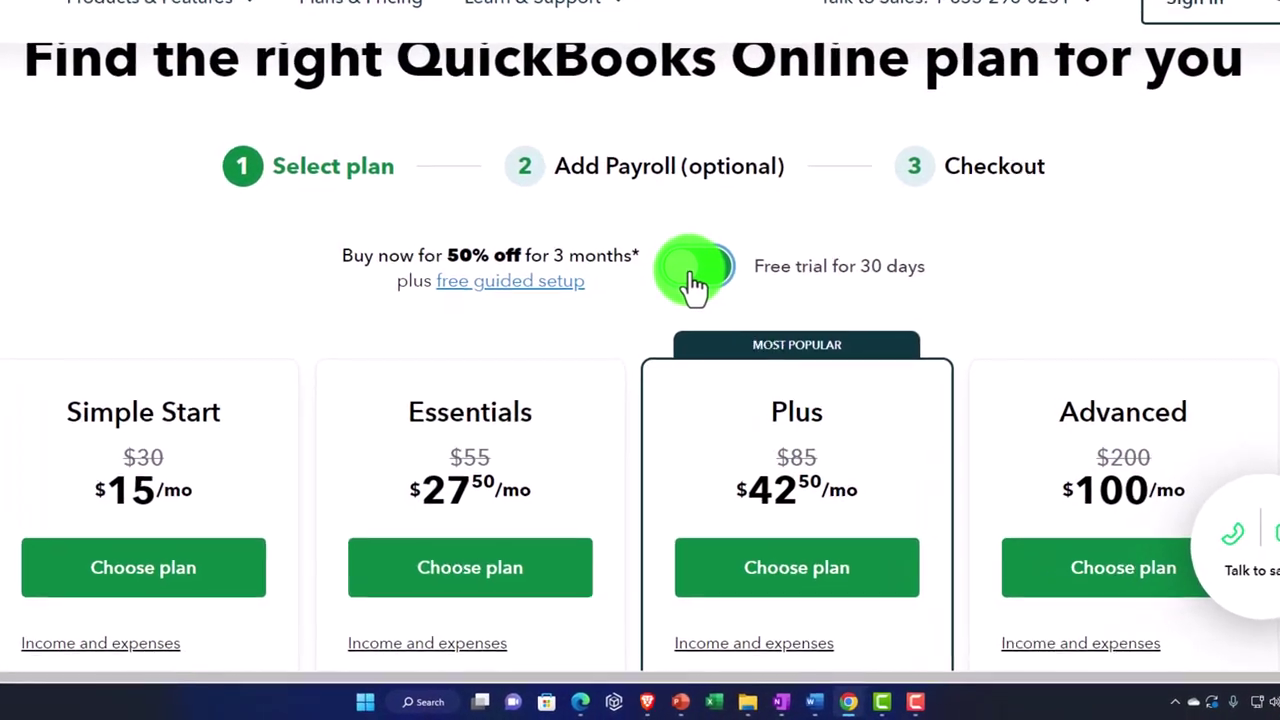
Compare 30-day free trial and 50% off pricing, ending on full prices $30, $55, $85, $200.
left_click(694, 275)
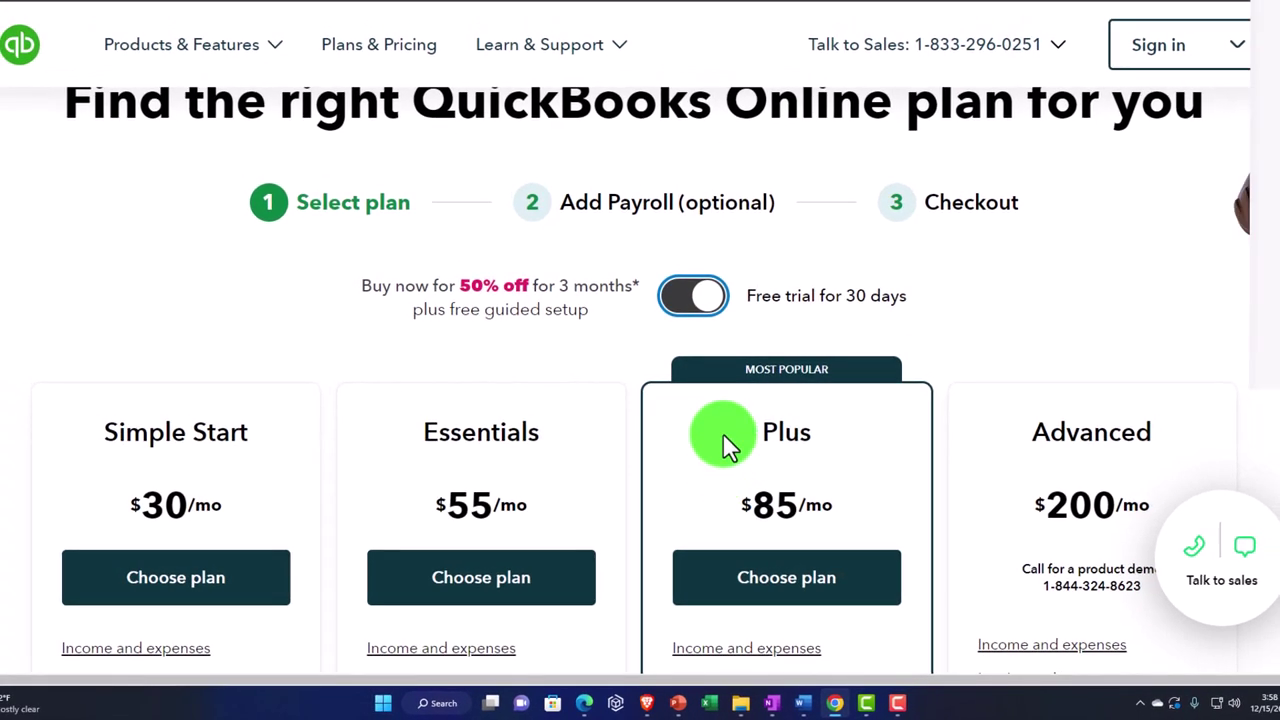
left_click(696, 312)
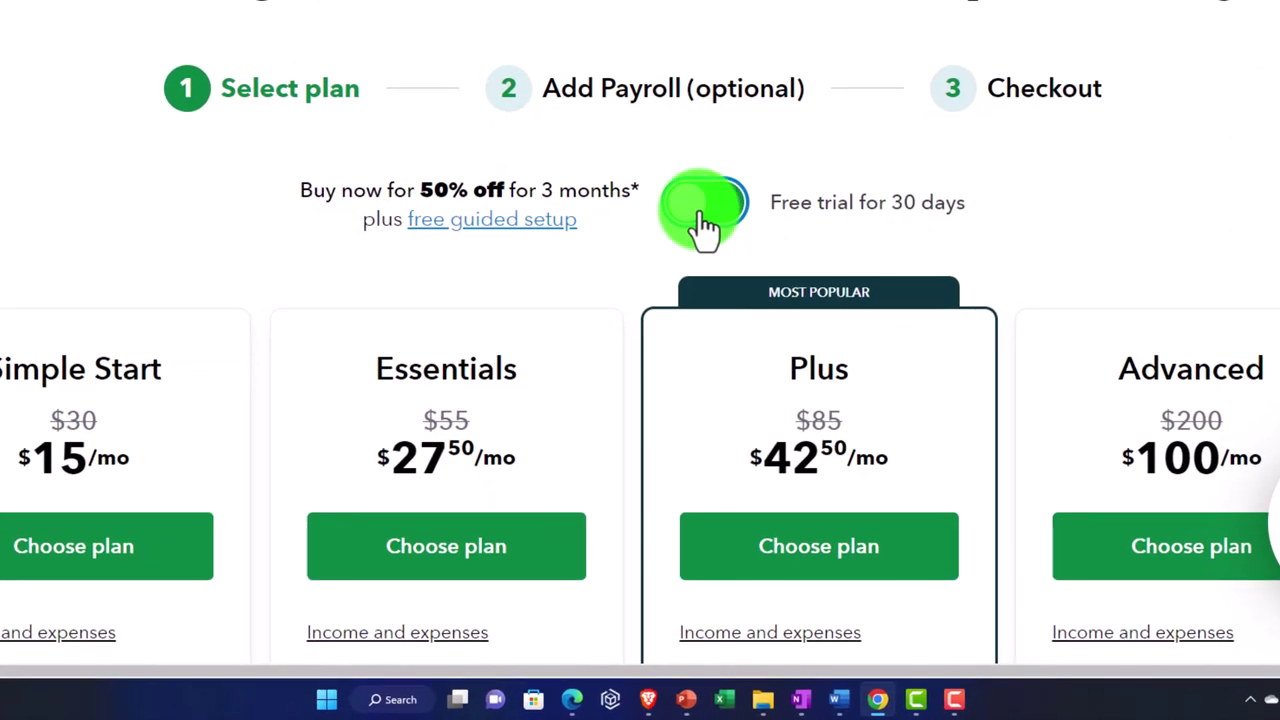
left_click(704, 226)
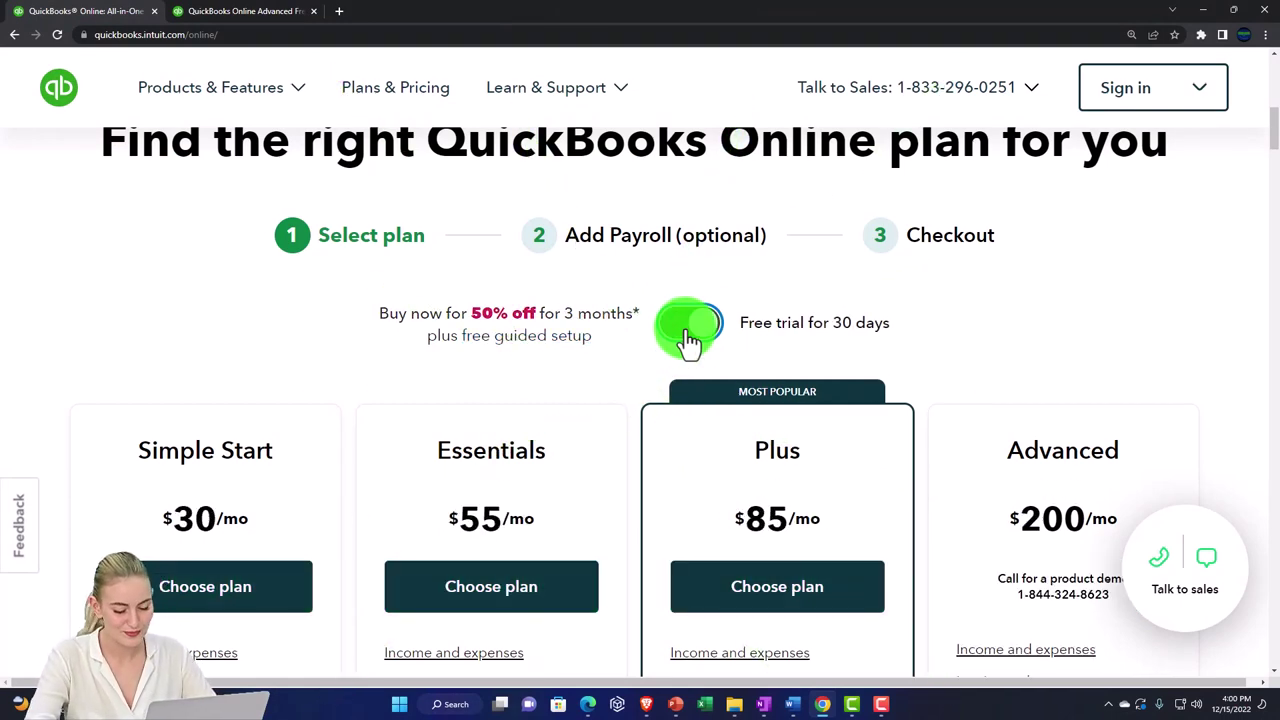
Set the plans to free-trial pricing, then return to the Advanced free-trial tab and view its dashboard preview.
left_click(690, 325)
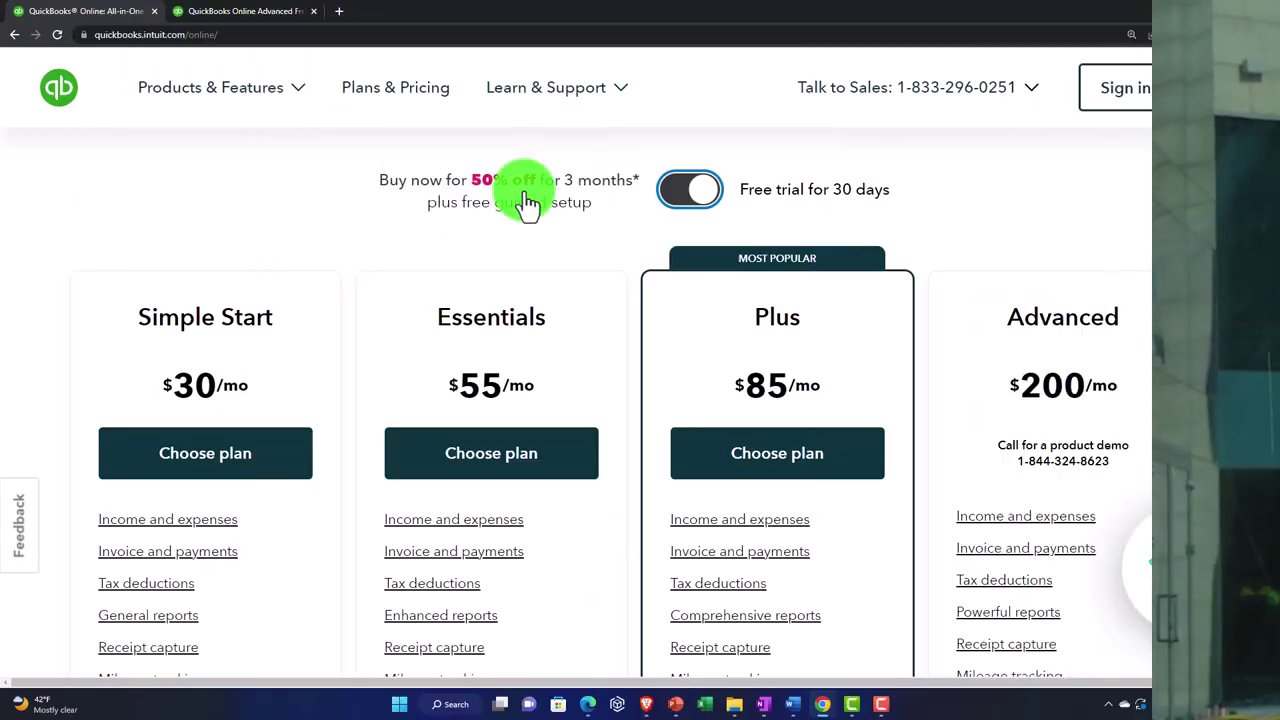
left_click(528, 204)
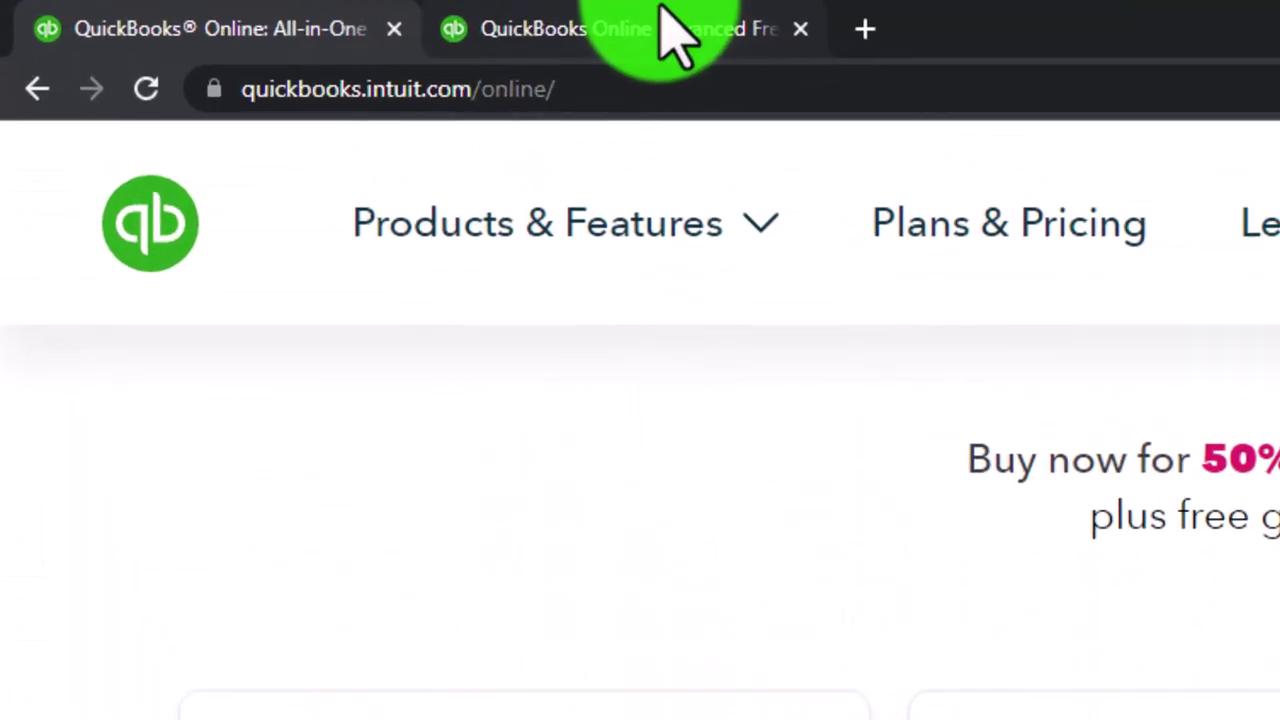
left_click(258, 8)
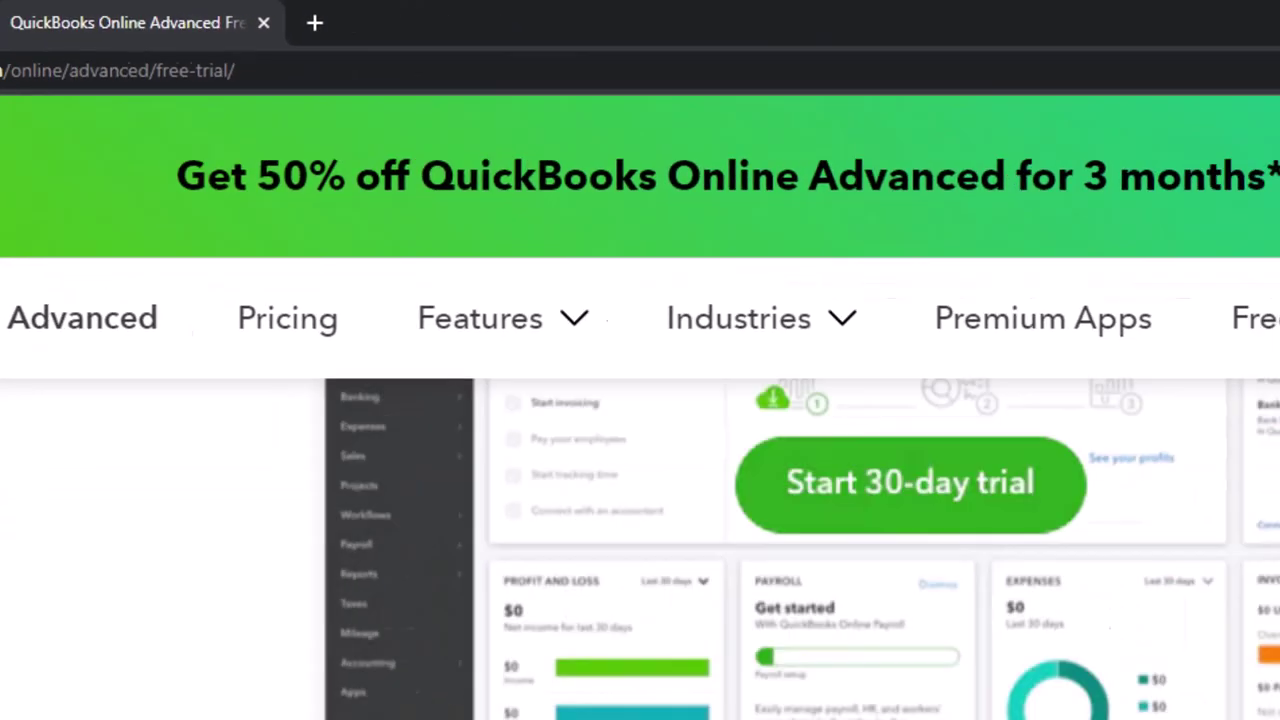
scroll(640, 450, "down", 5)
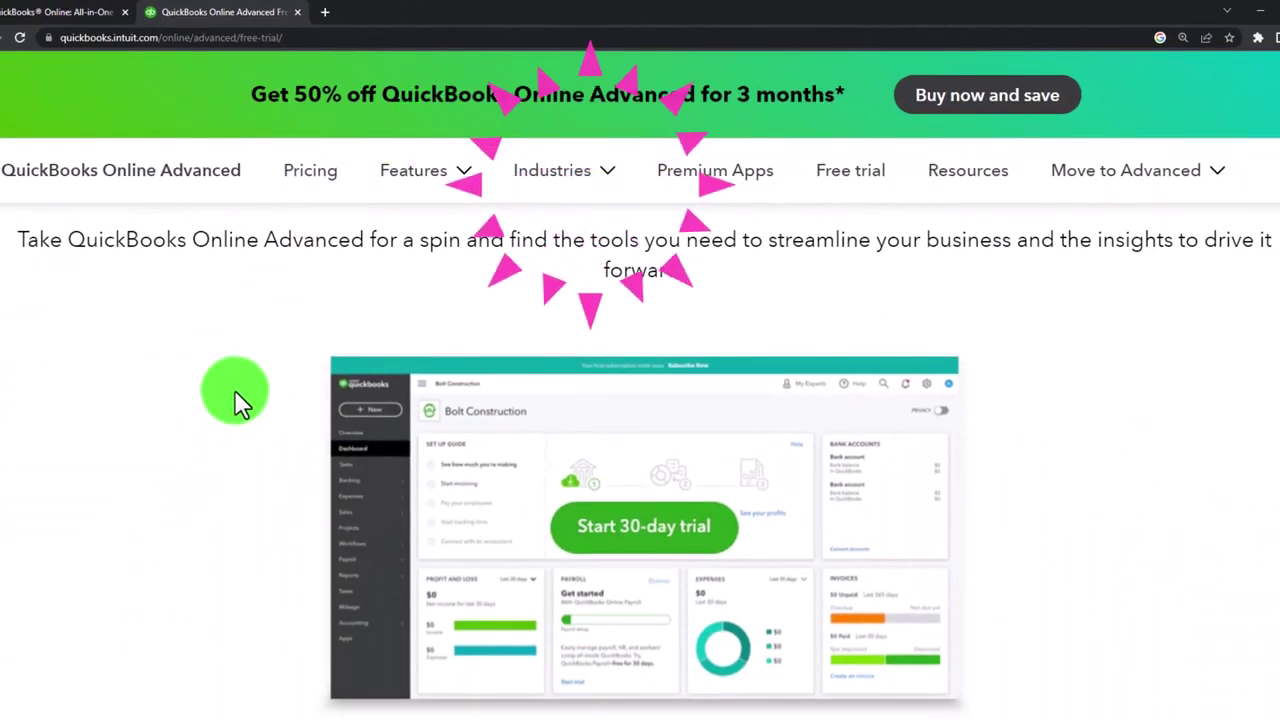
scroll(237, 395, "up", 2)
scroll(406, 374, "down", 3)
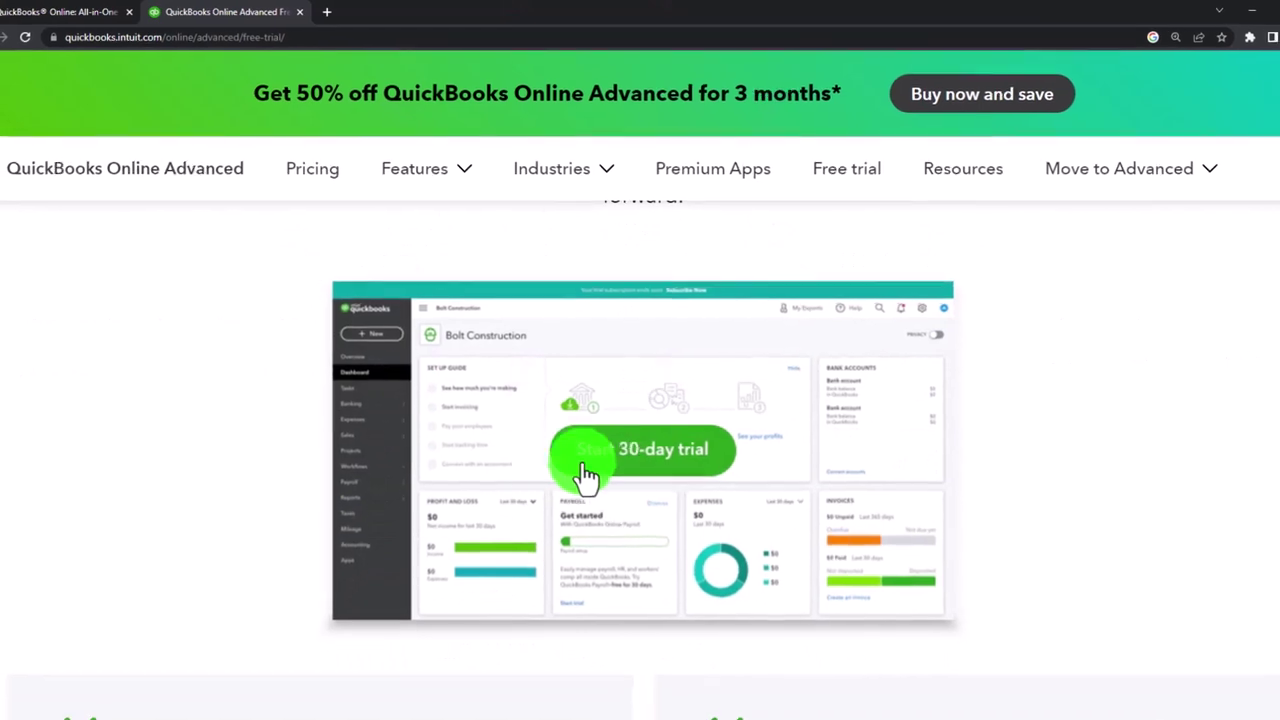
Start the 30-day QuickBooks Online Advanced trial from the free-trial page.
left_click(645, 458)
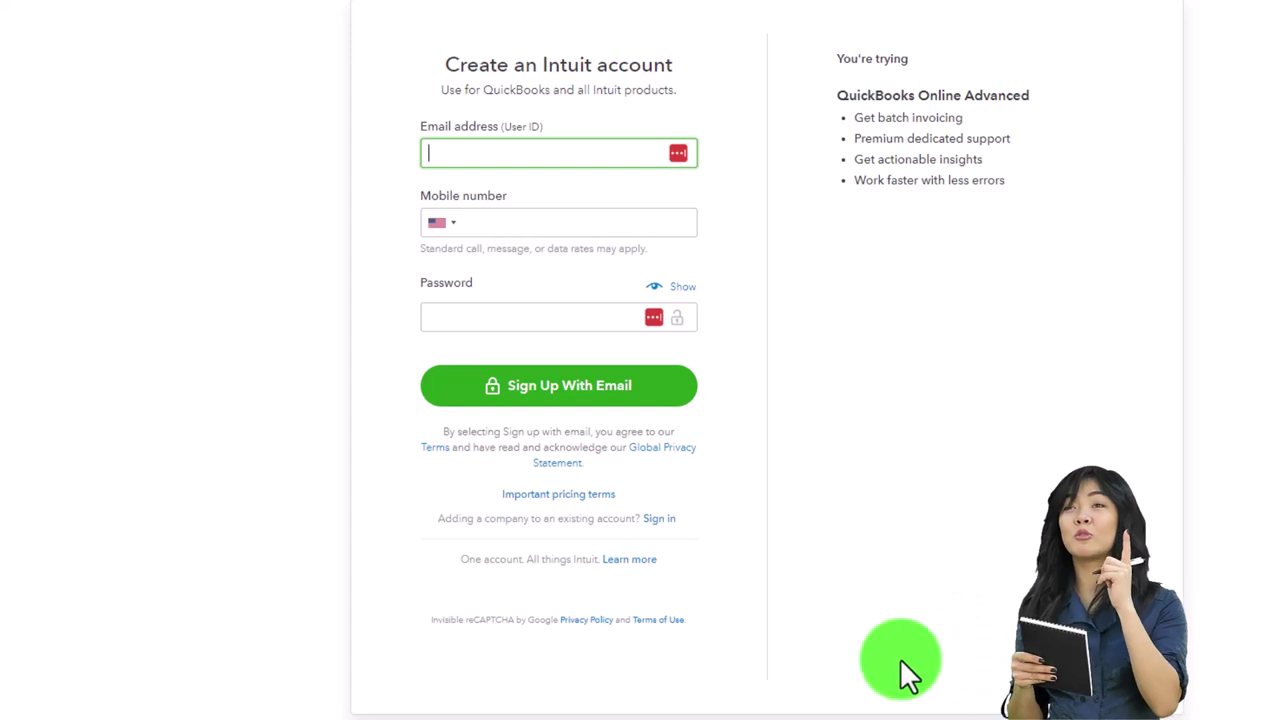
In a new Edge window, search Bing for 'QuickBooks Online Test'.
left_click(588, 704)
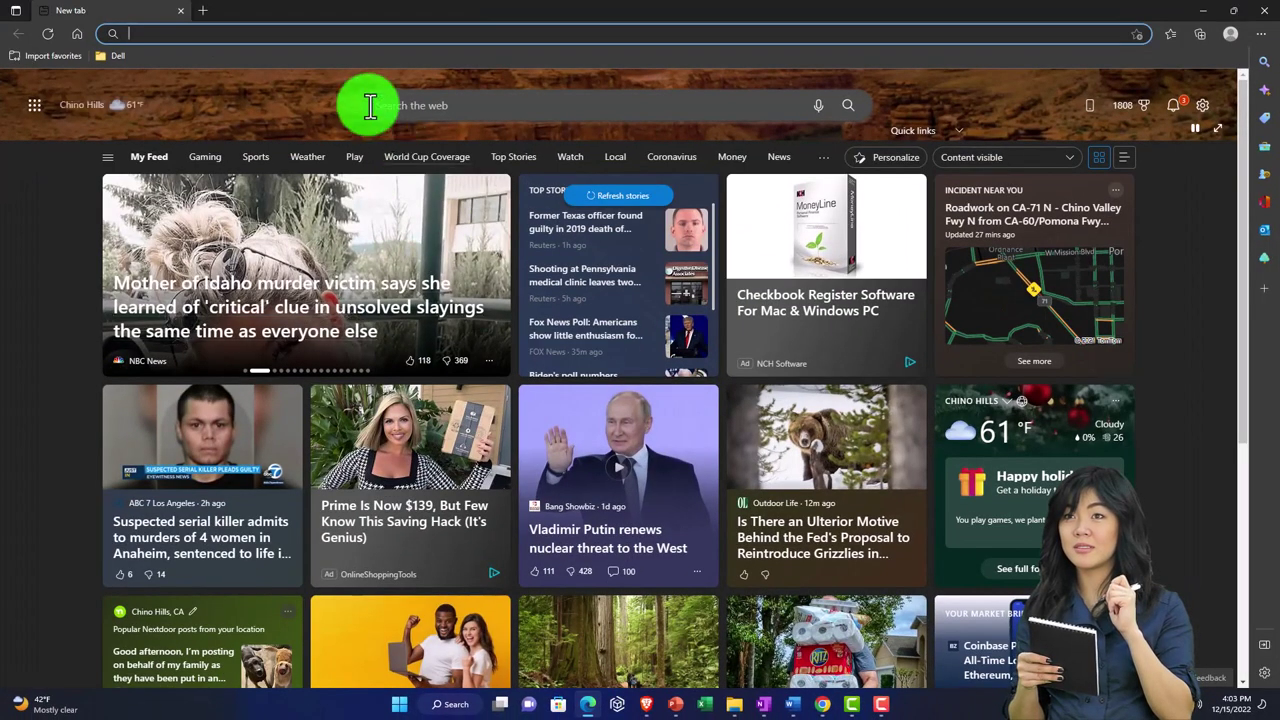
left_click(236, 38)
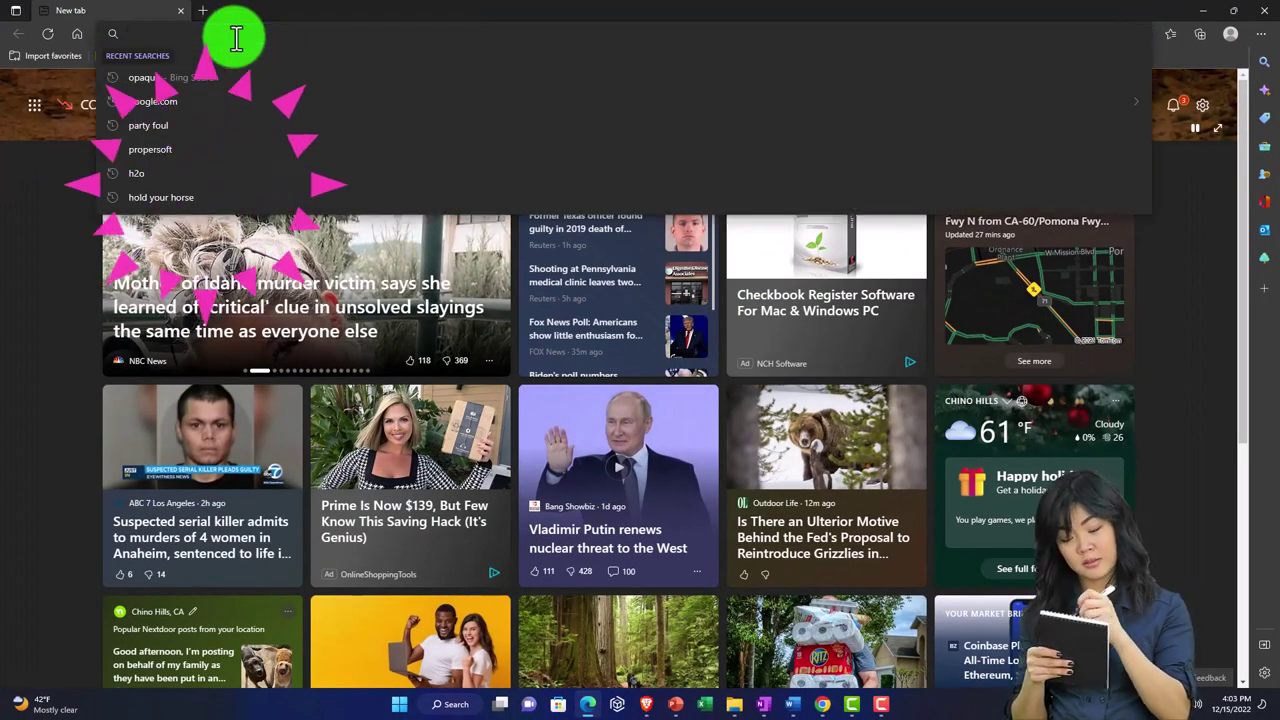
left_click(52, 260)
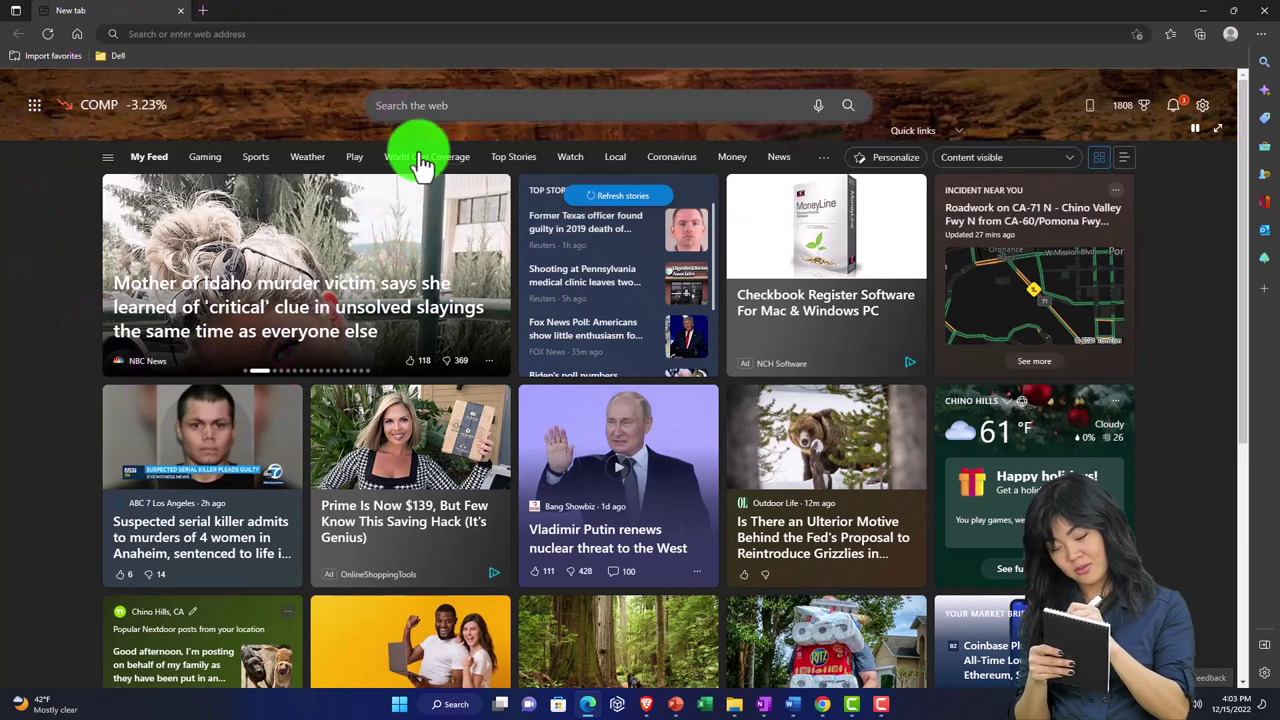
left_click(426, 107)
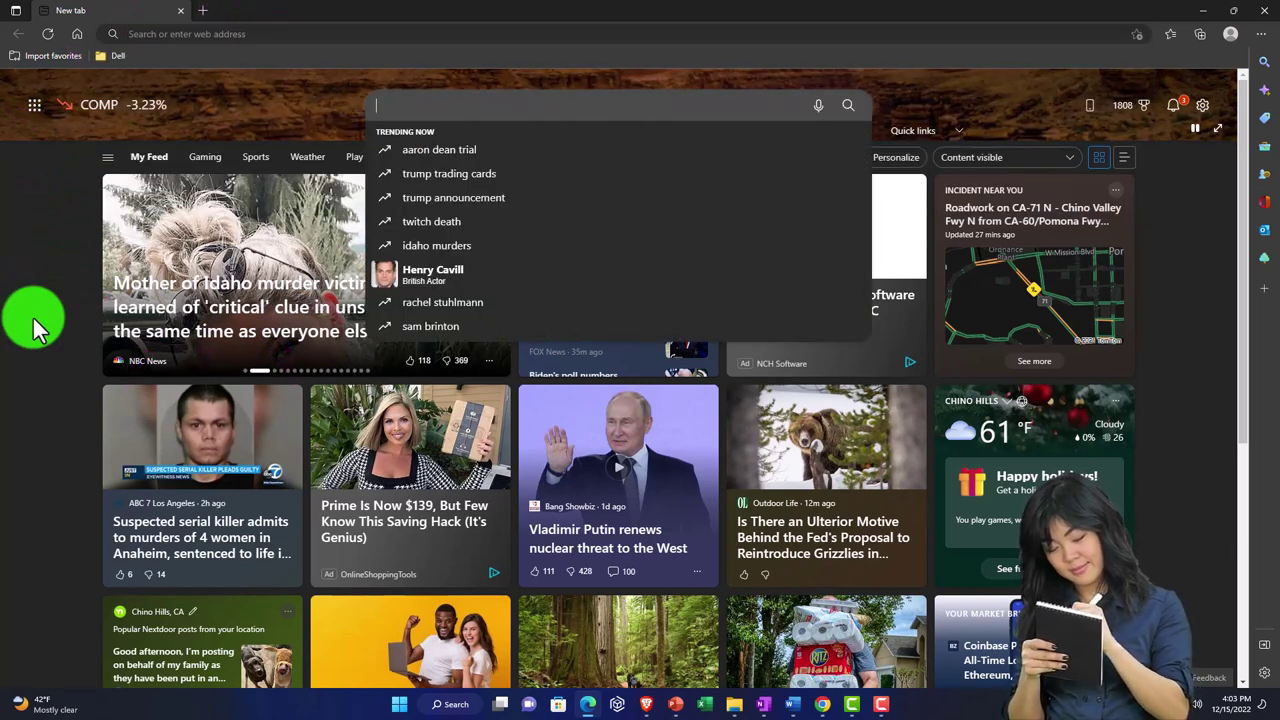
type("g")
key("BackSpace")
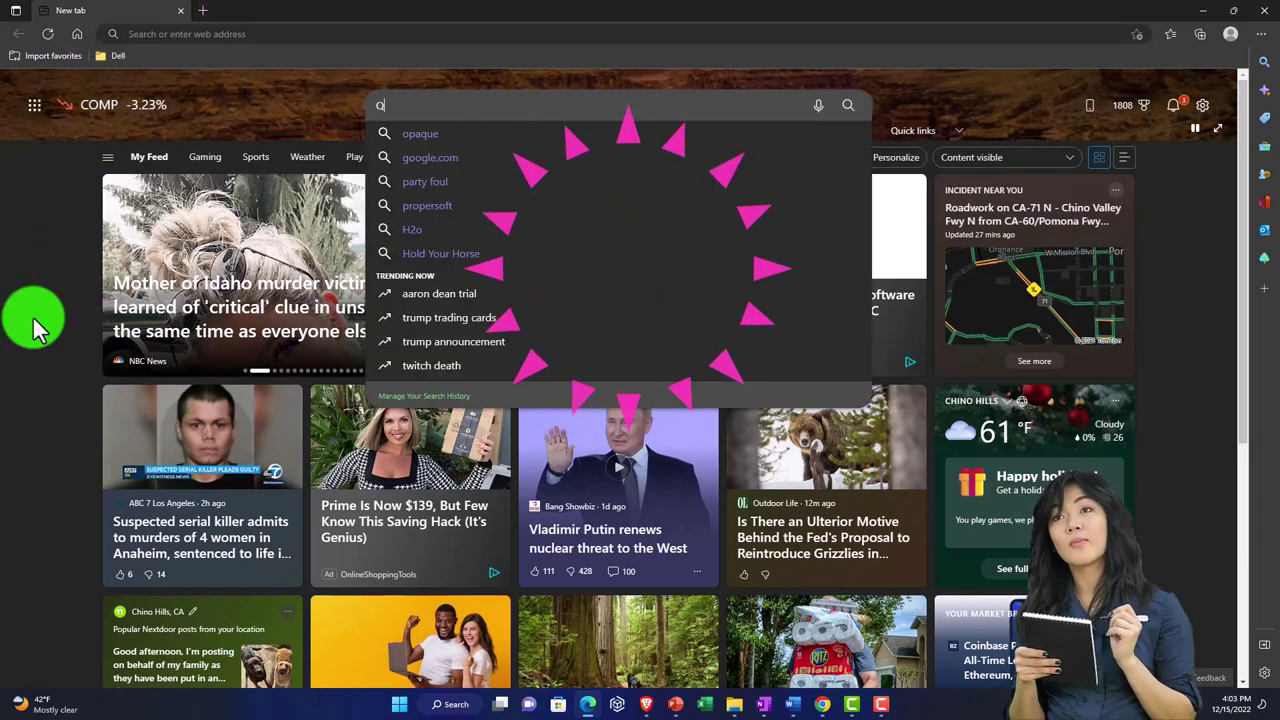
type("QuickBooks Online ")
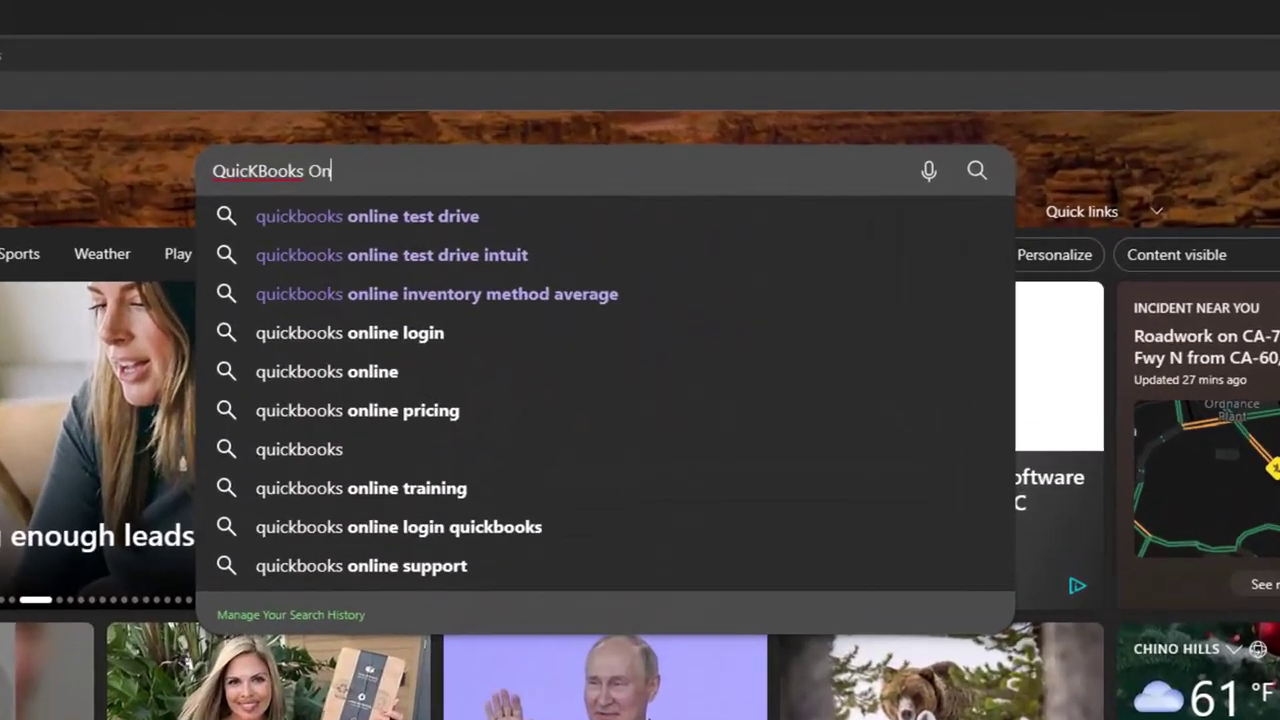
type("Test drive")
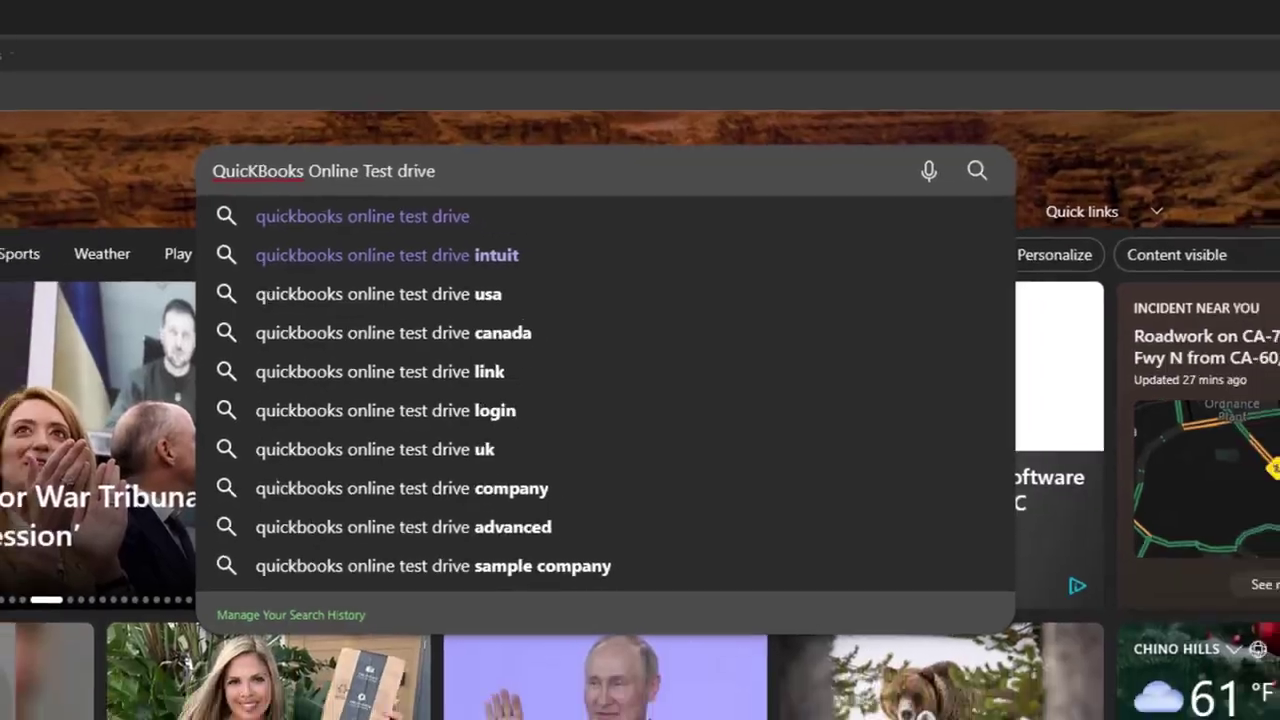
key("Return")
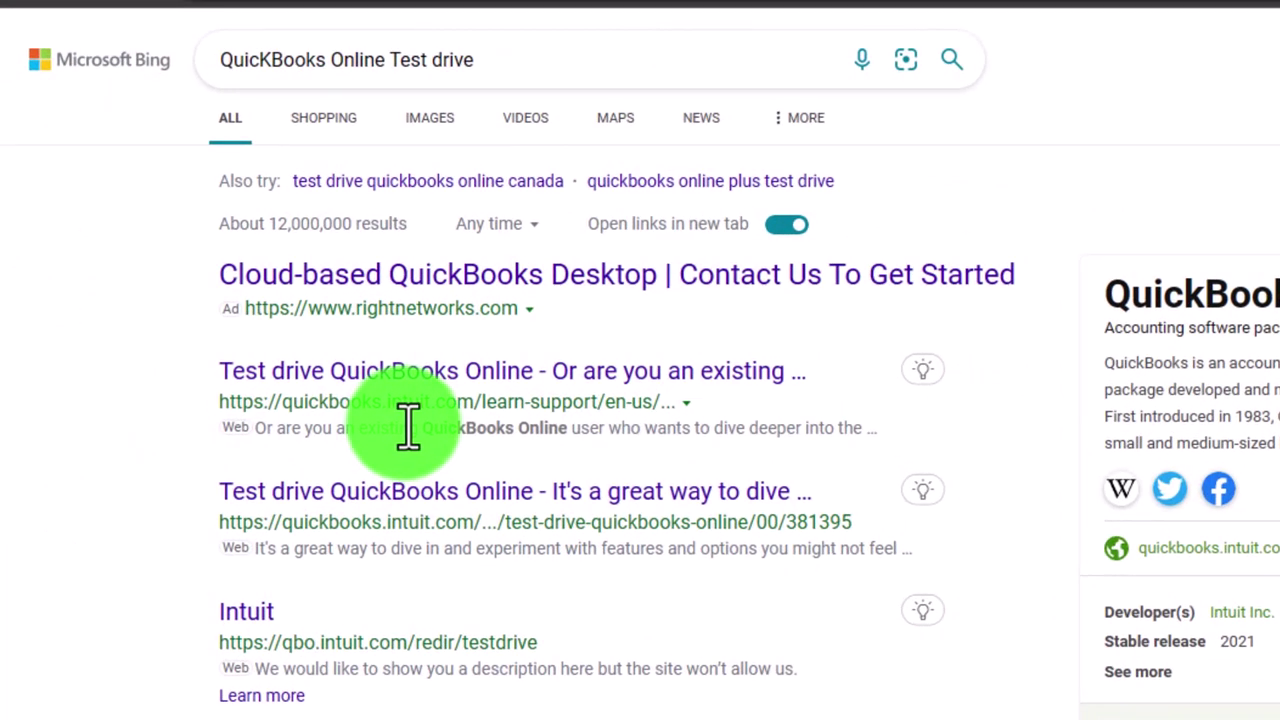
Open the 'Test drive QuickBooks Online' support article from the results.
left_click(398, 378)
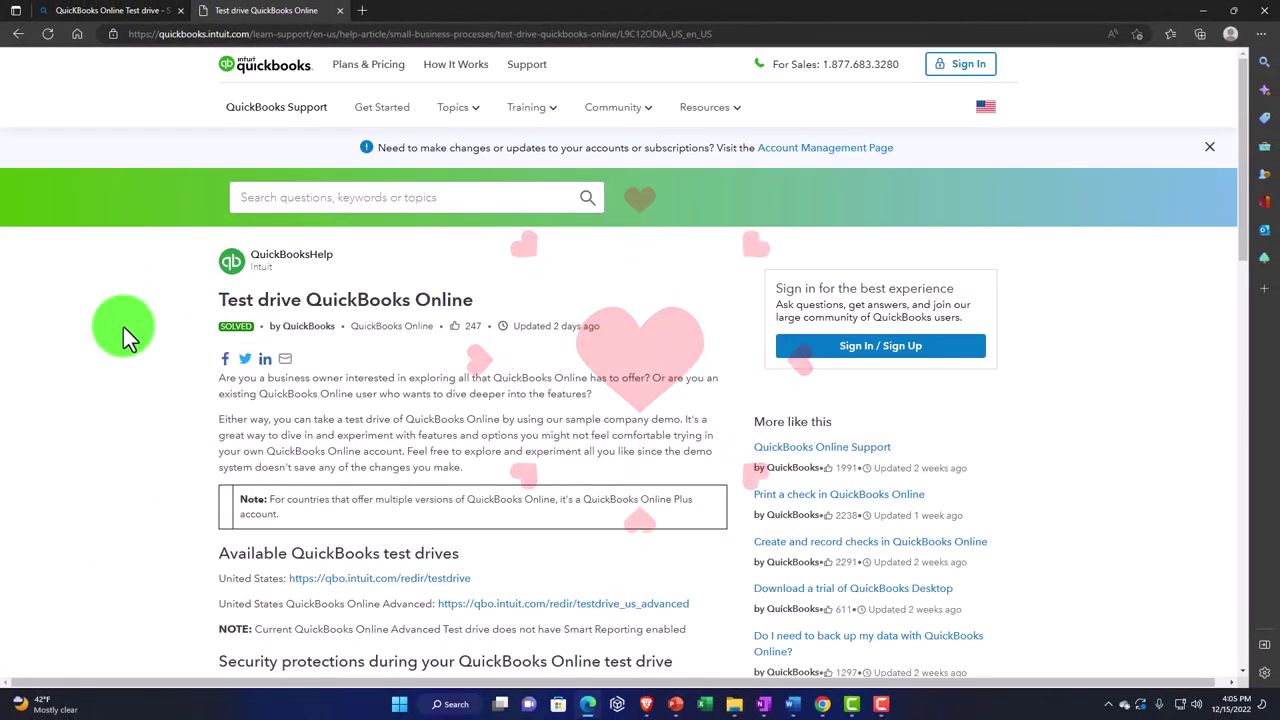
scroll(123, 328, "down", 3)
scroll(123, 326, "up", 3)
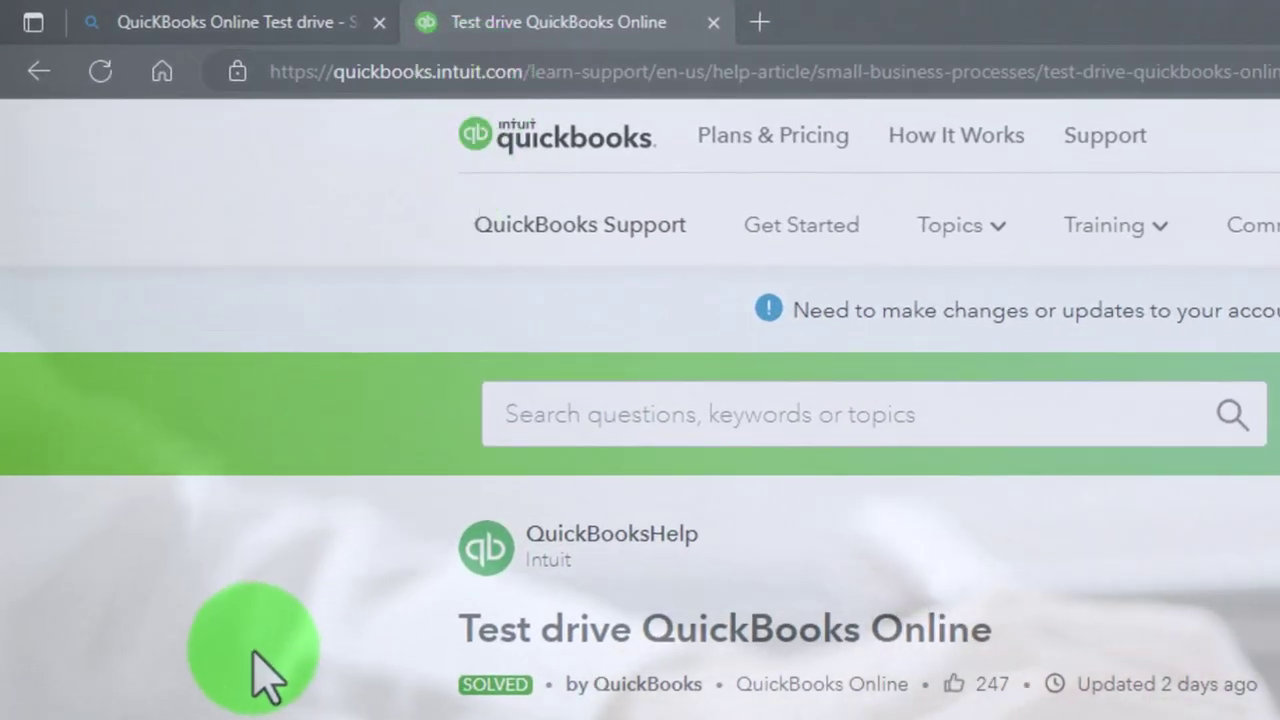
Launch the United States sample company test drive from the Available QuickBooks test drives list.
scroll(250, 670, "down", 5)
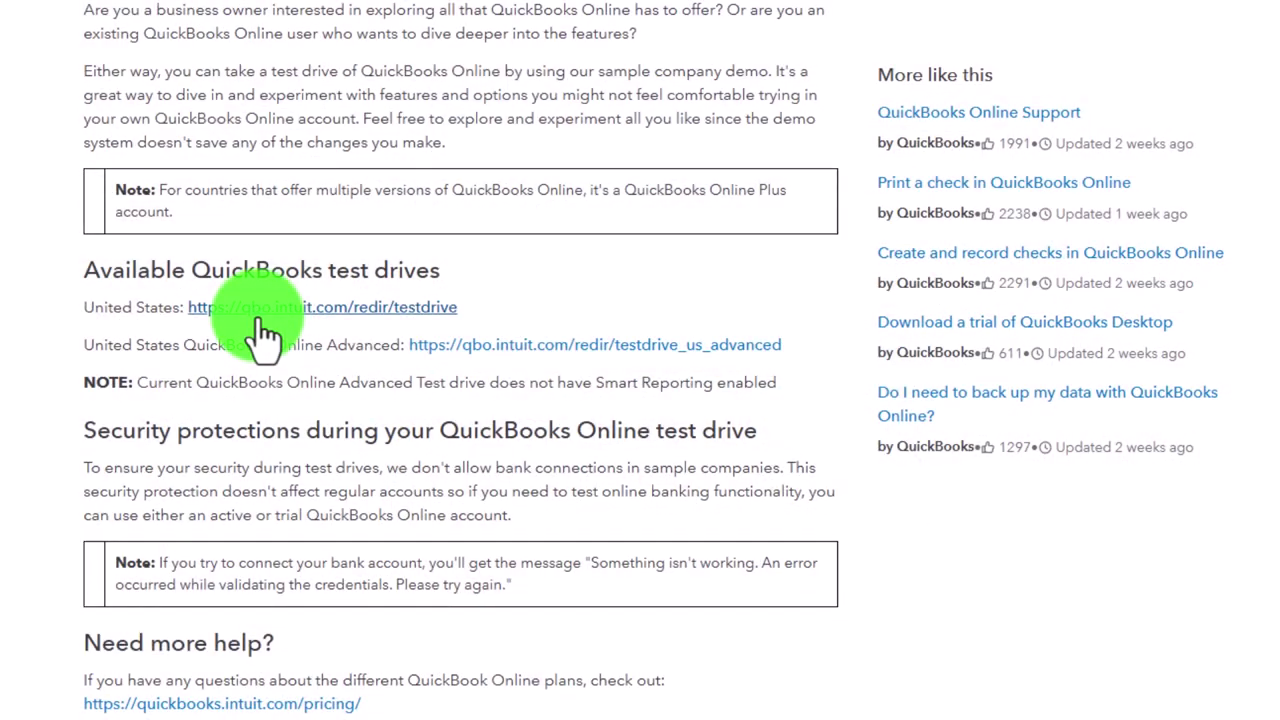
left_click(262, 310)
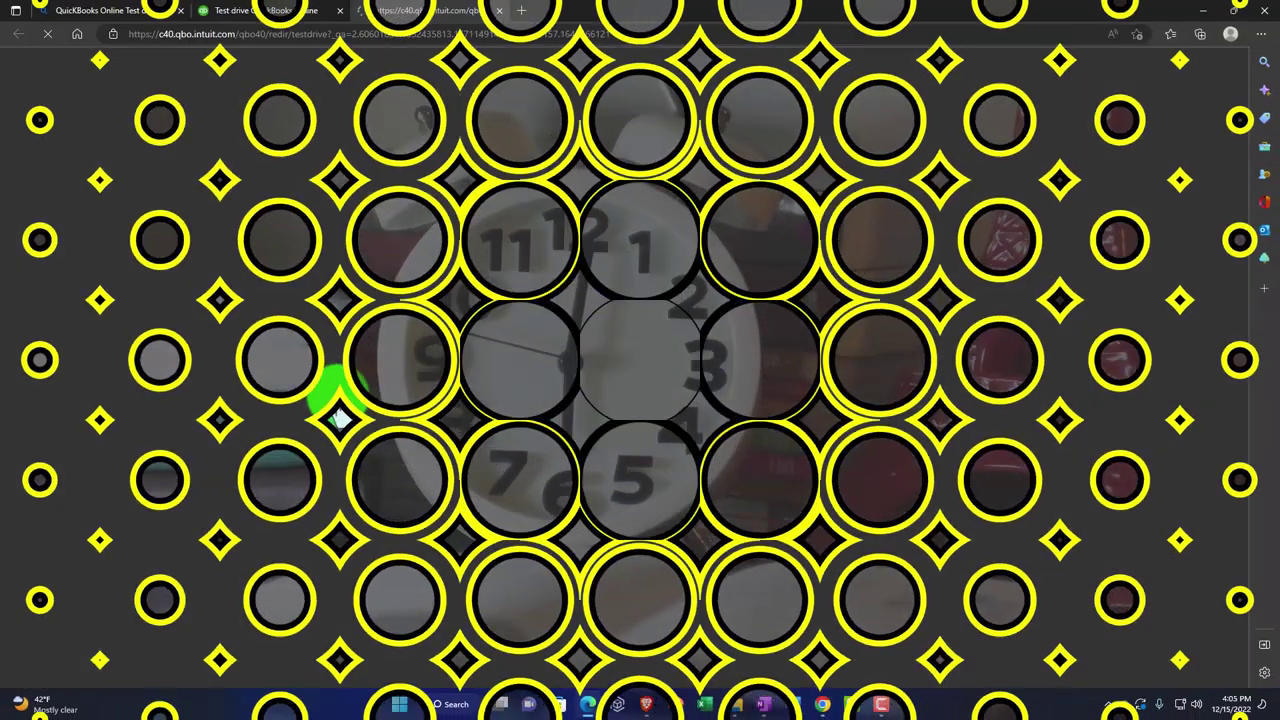
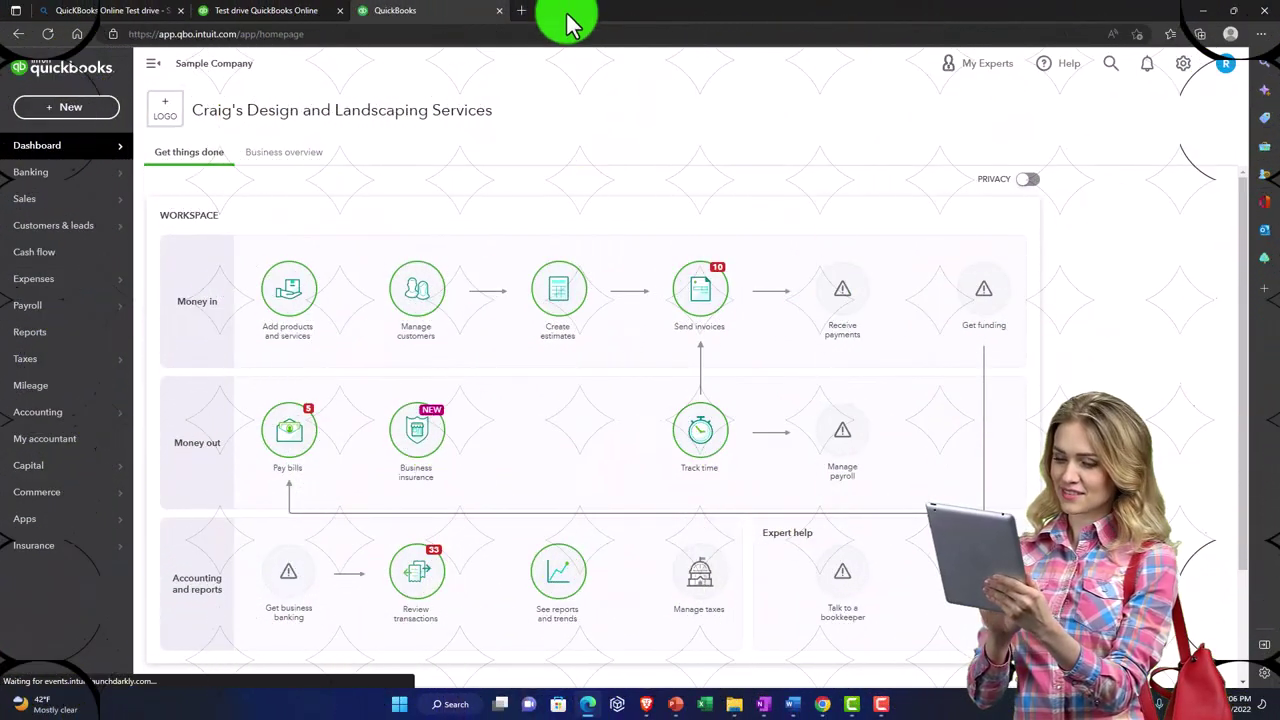
Restore and re-maximize the QuickBooks browser window, then head to the Reports list.
left_click_drag(566, 20, 918, 195)
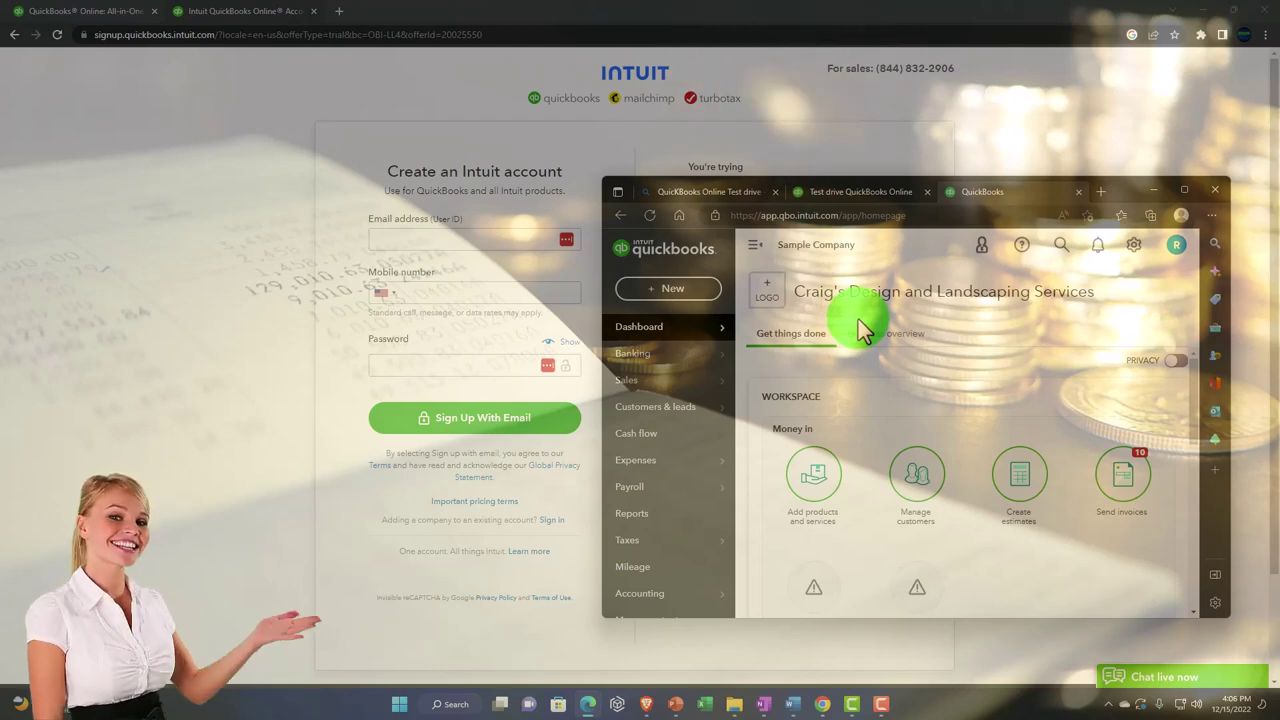
left_click(1177, 192)
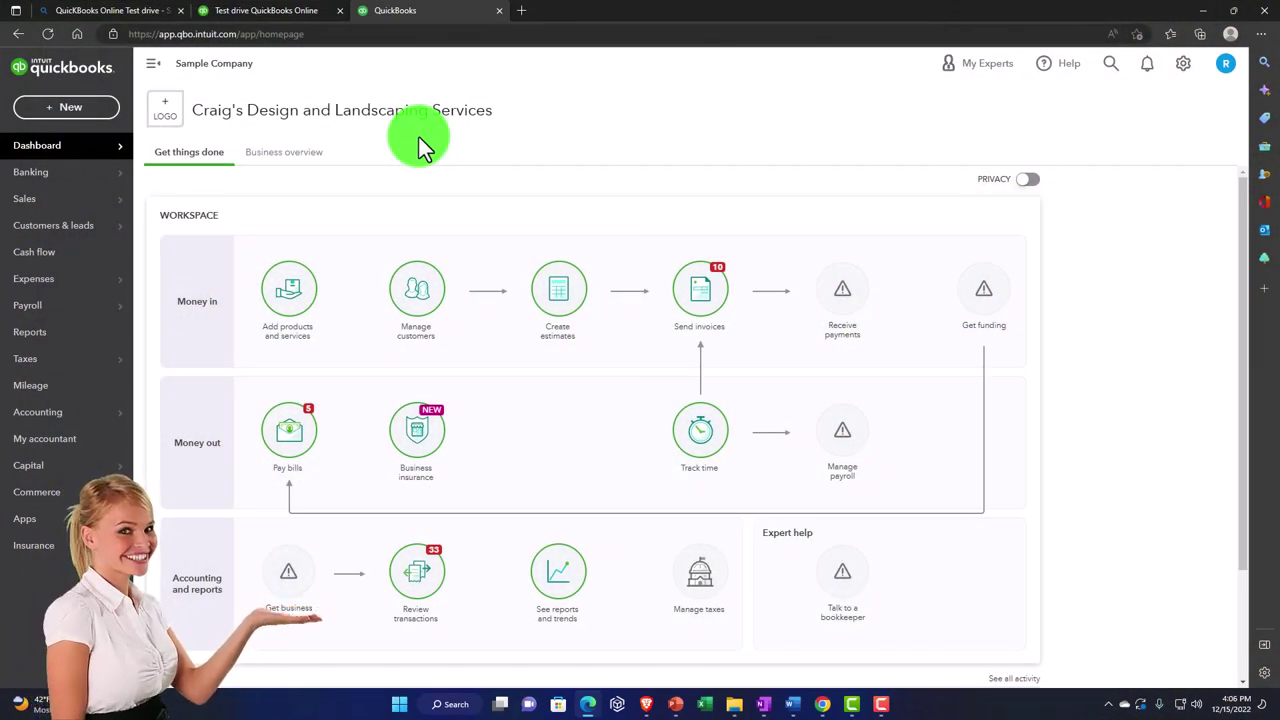
mouse_move(85, 413)
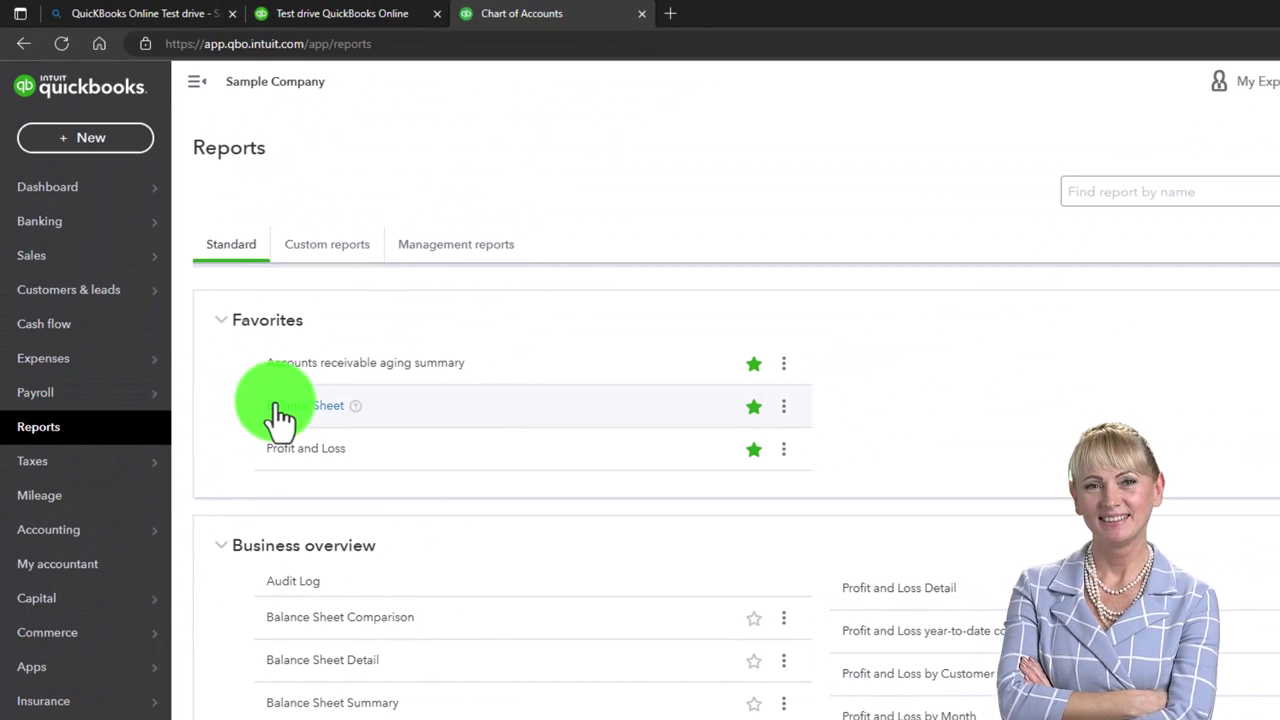
Open the Balance Sheet favourite as of December 15, 2022 and zoom the page in to read it.
left_click(295, 406)
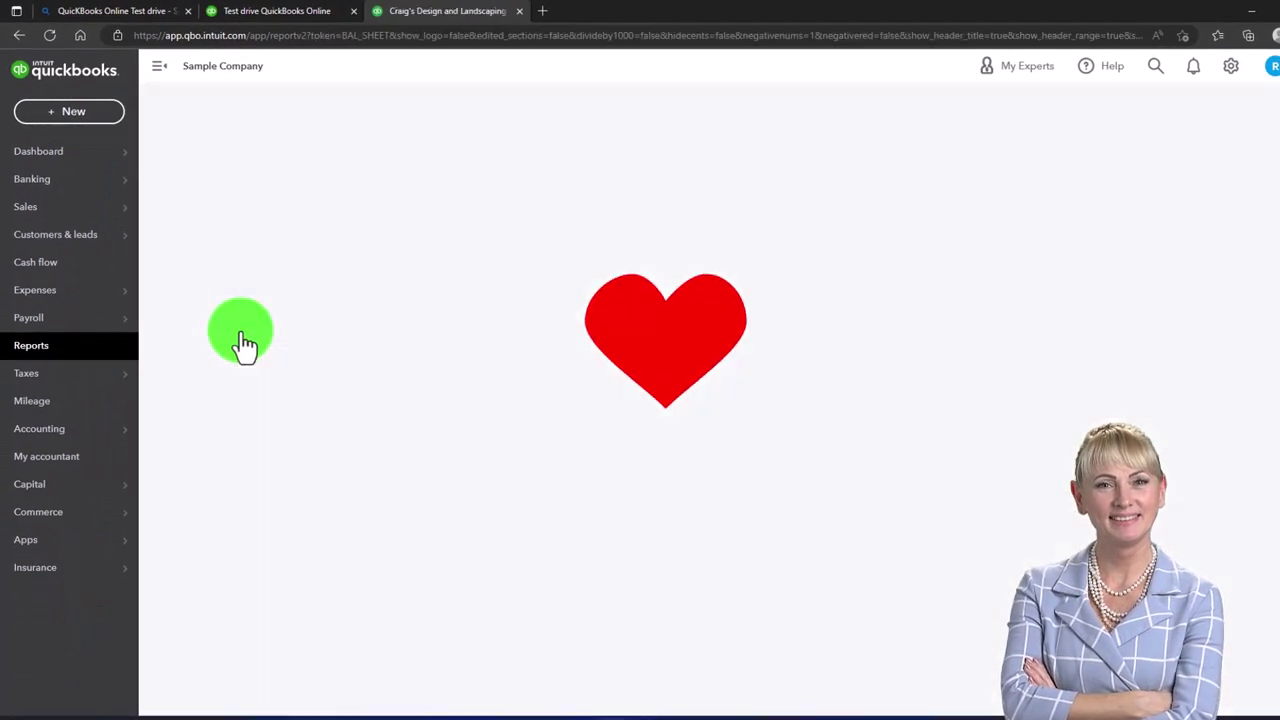
scroll(352, 337, "down", 2)
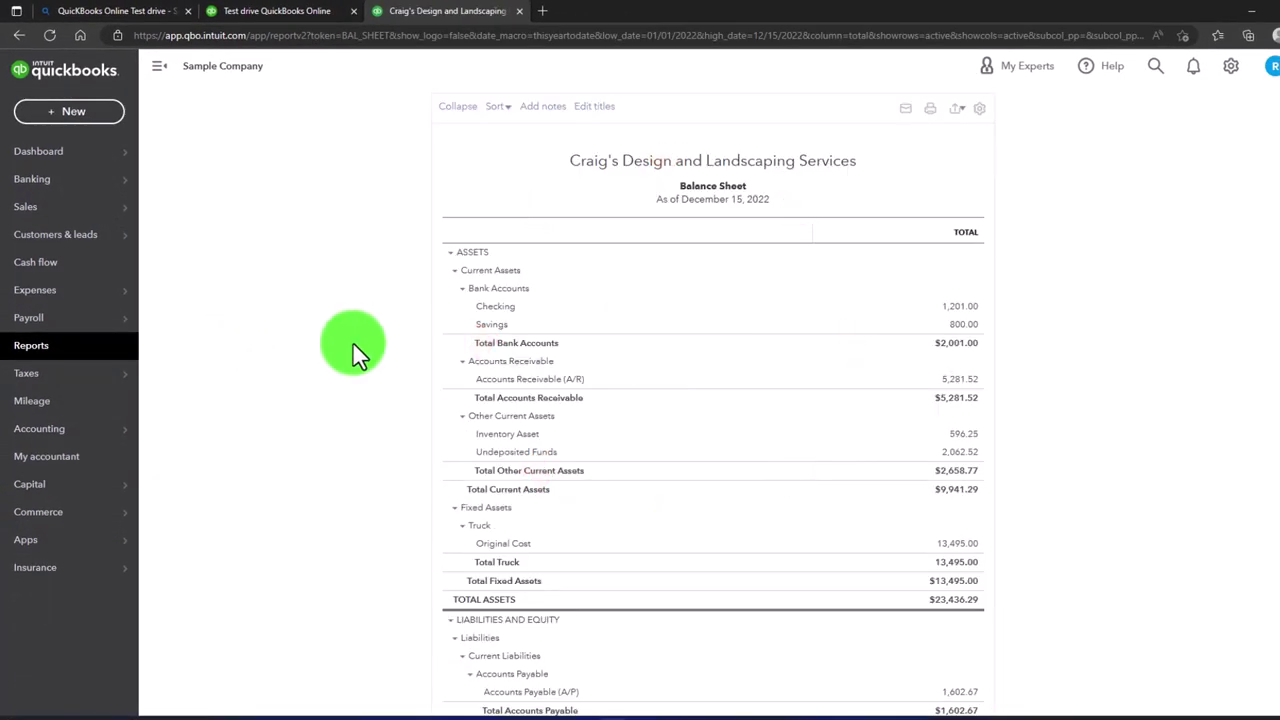
key("ctrl+plus")
key("ctrl+plus")
key("ctrl+plus")
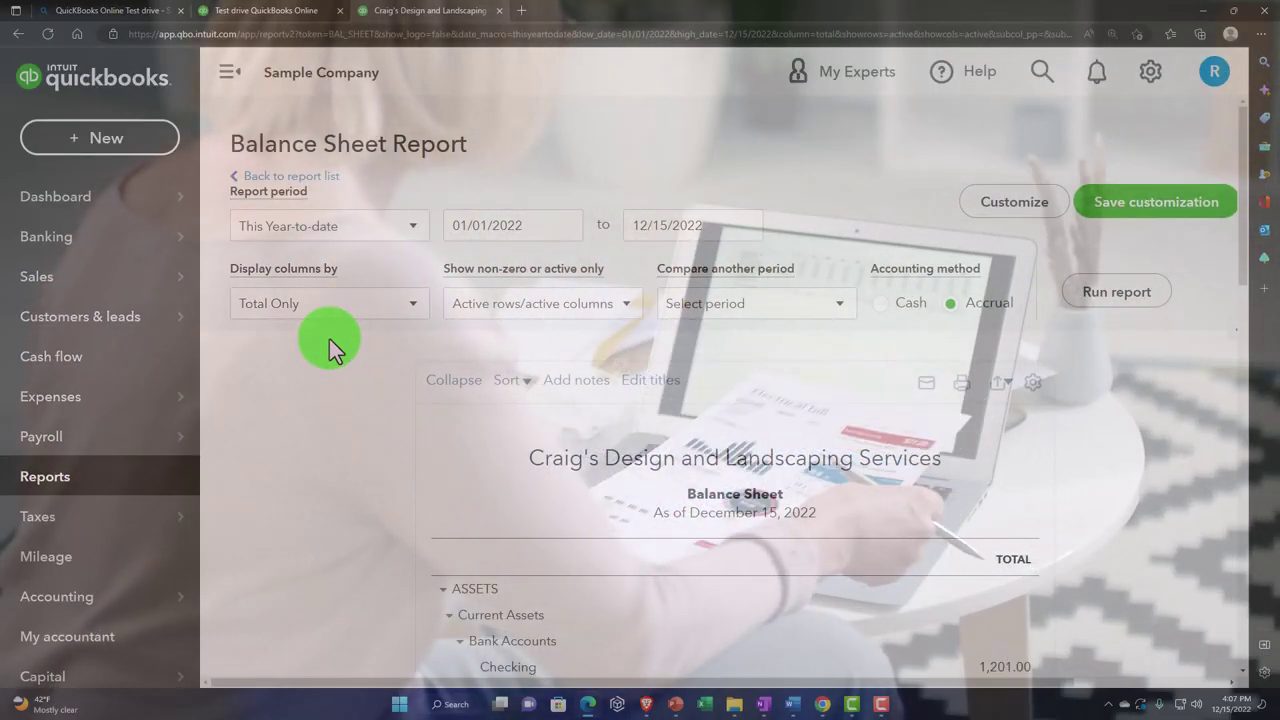
scroll(329, 339, "down", 1)
scroll(329, 338, "down", 1)
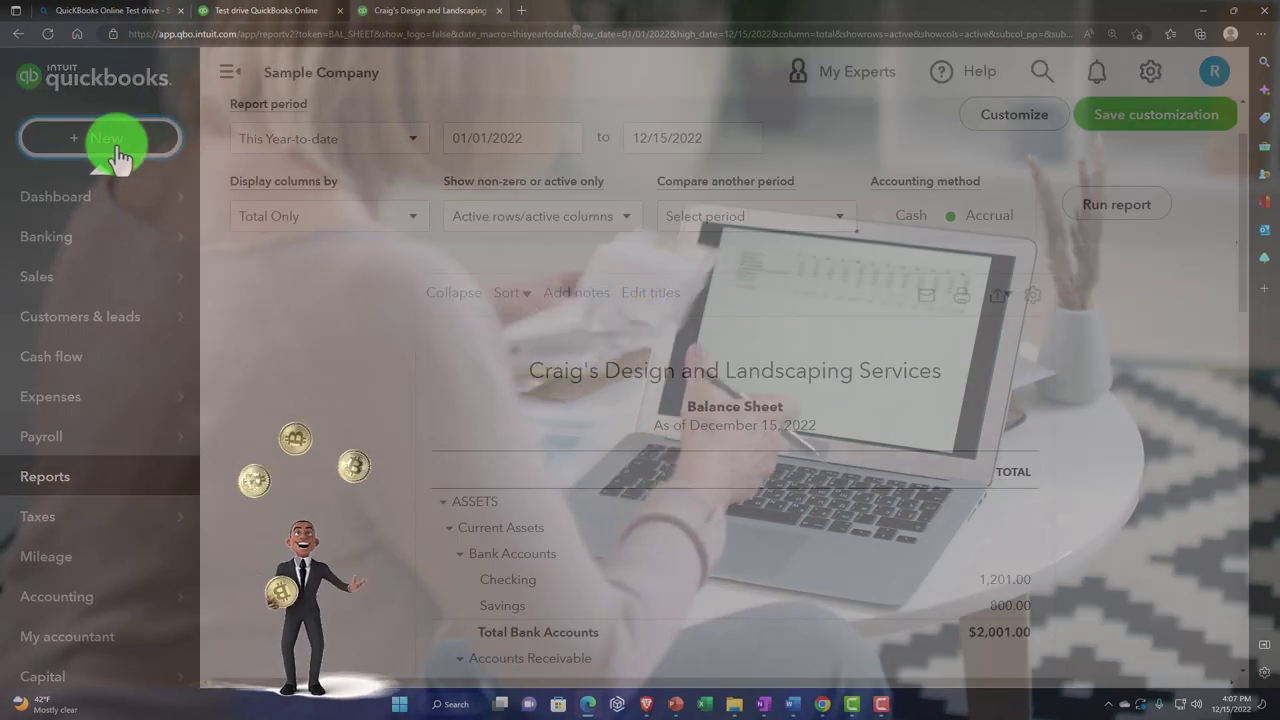
left_click(120, 158)
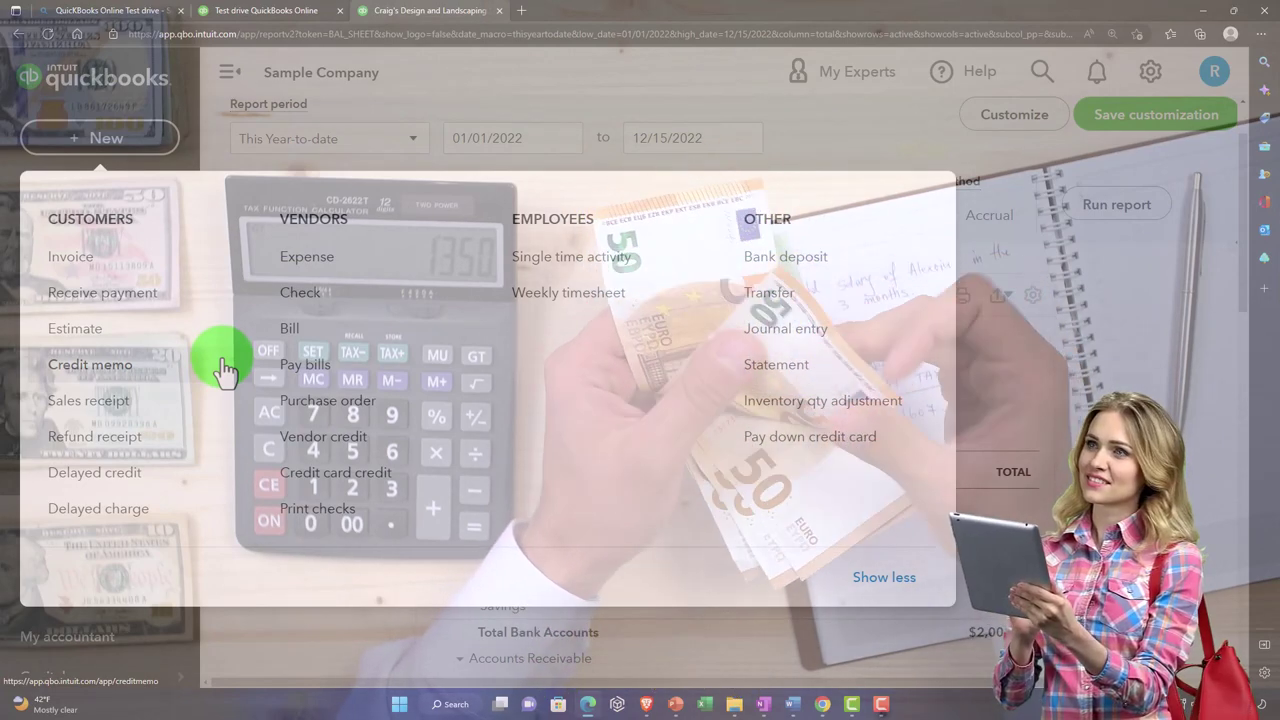
left_click(1133, 295)
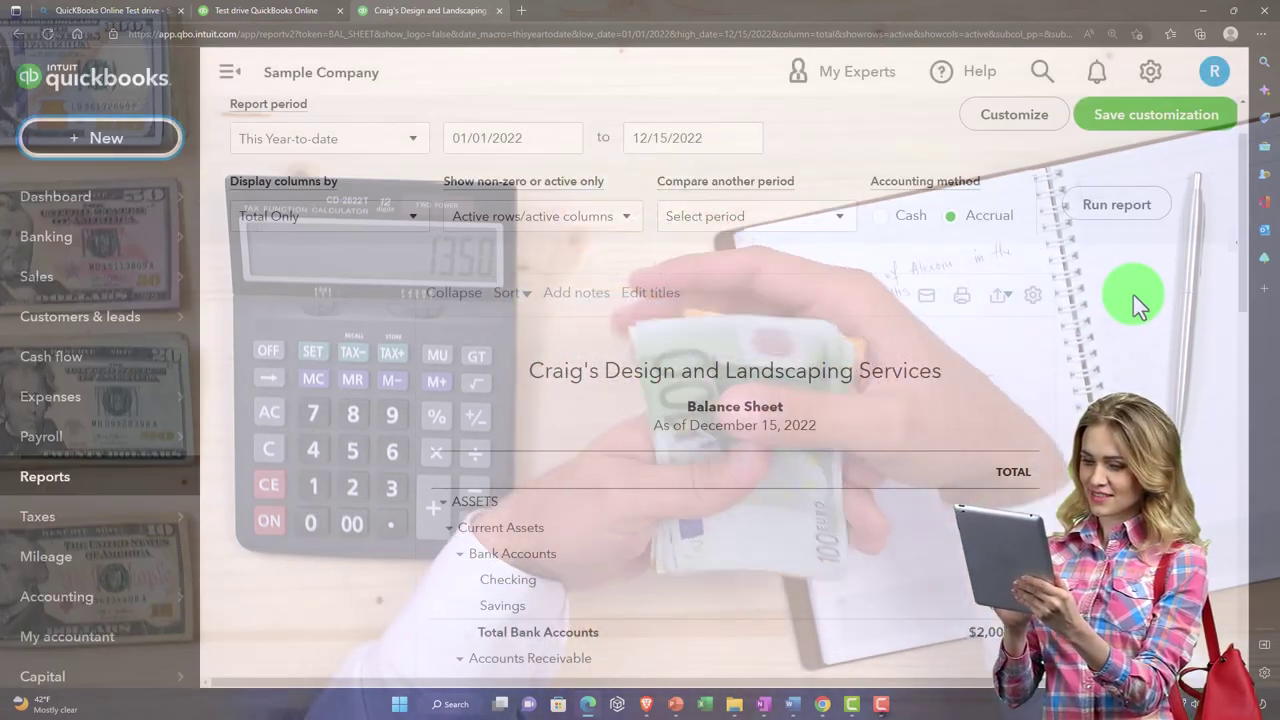
scroll(1133, 295, "down", 3)
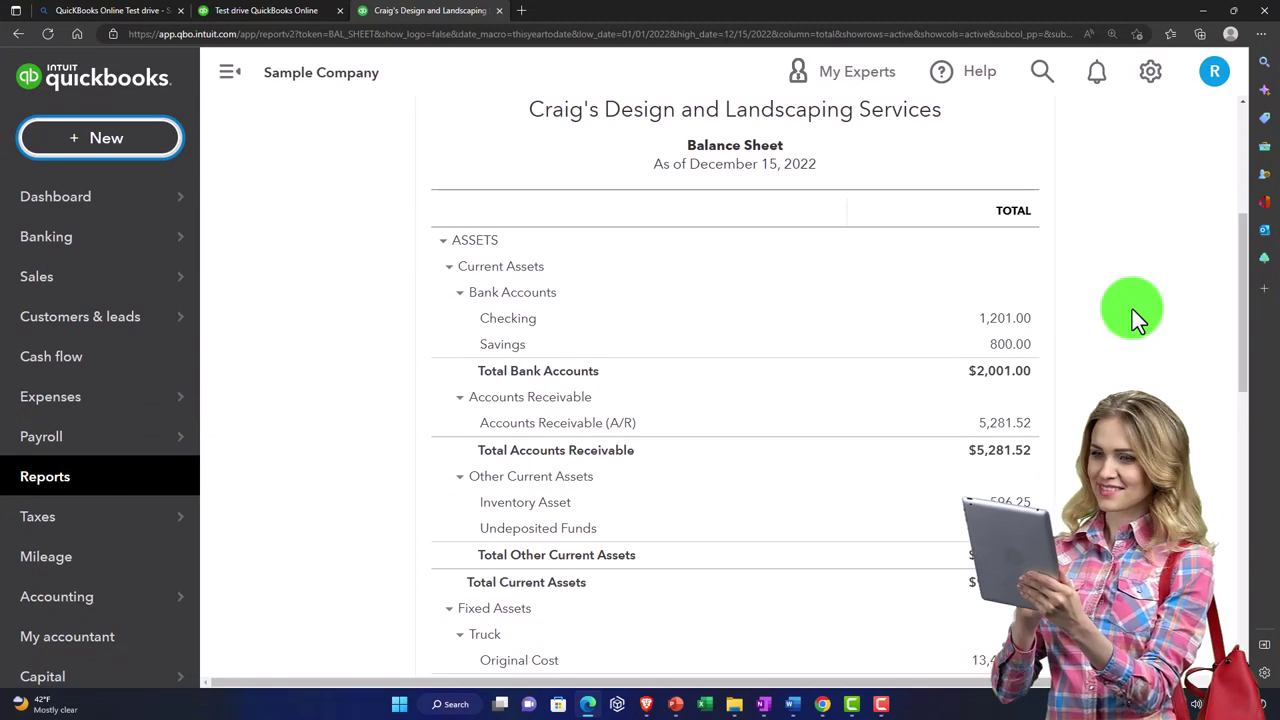
scroll(1132, 309, "down", 2)
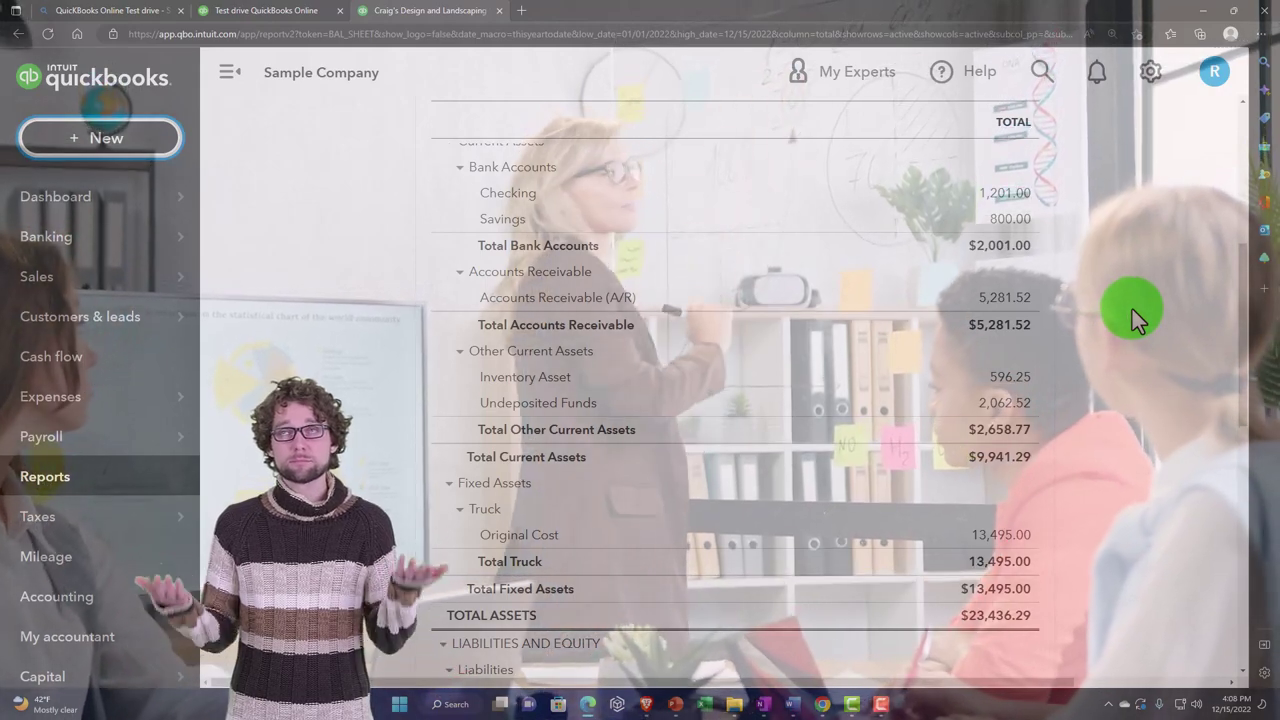
scroll(1132, 309, "up", 2)
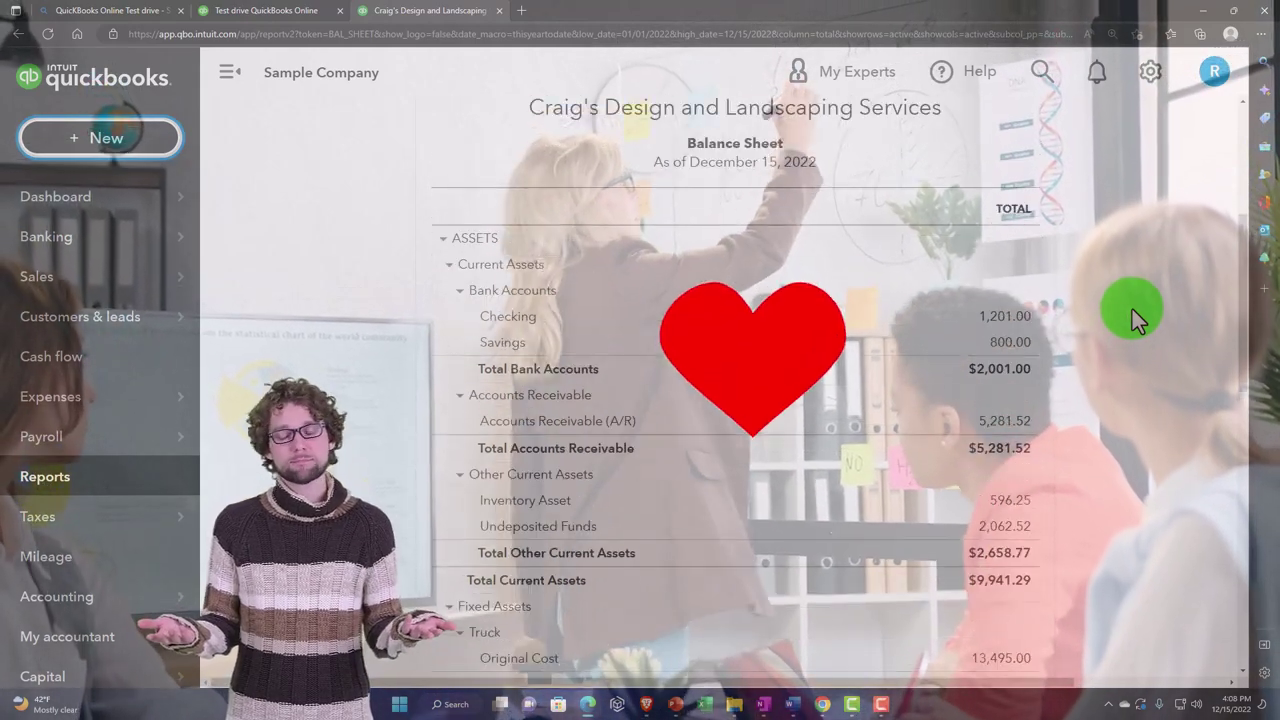
scroll(1132, 309, "up", 1)
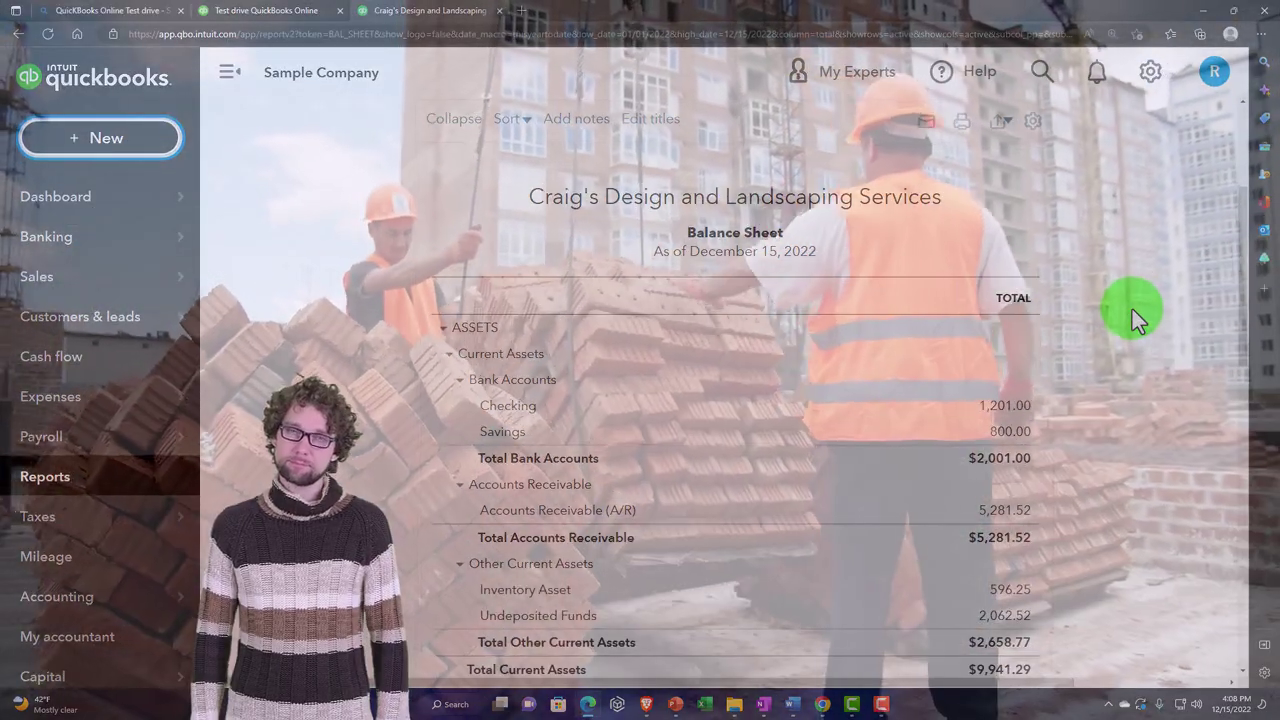
scroll(1132, 309, "down", 1)
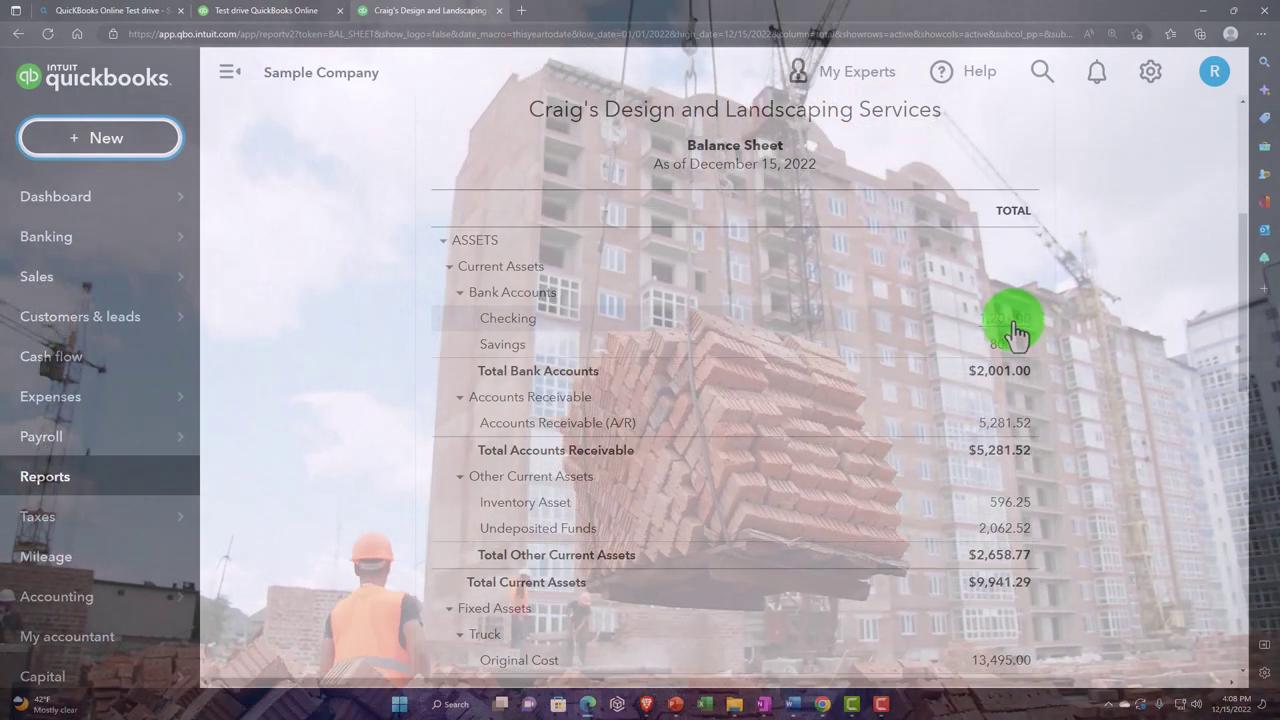
Drill into the Checking balance's Transaction Report and hide the sidebar to widen it.
left_click(1012, 320)
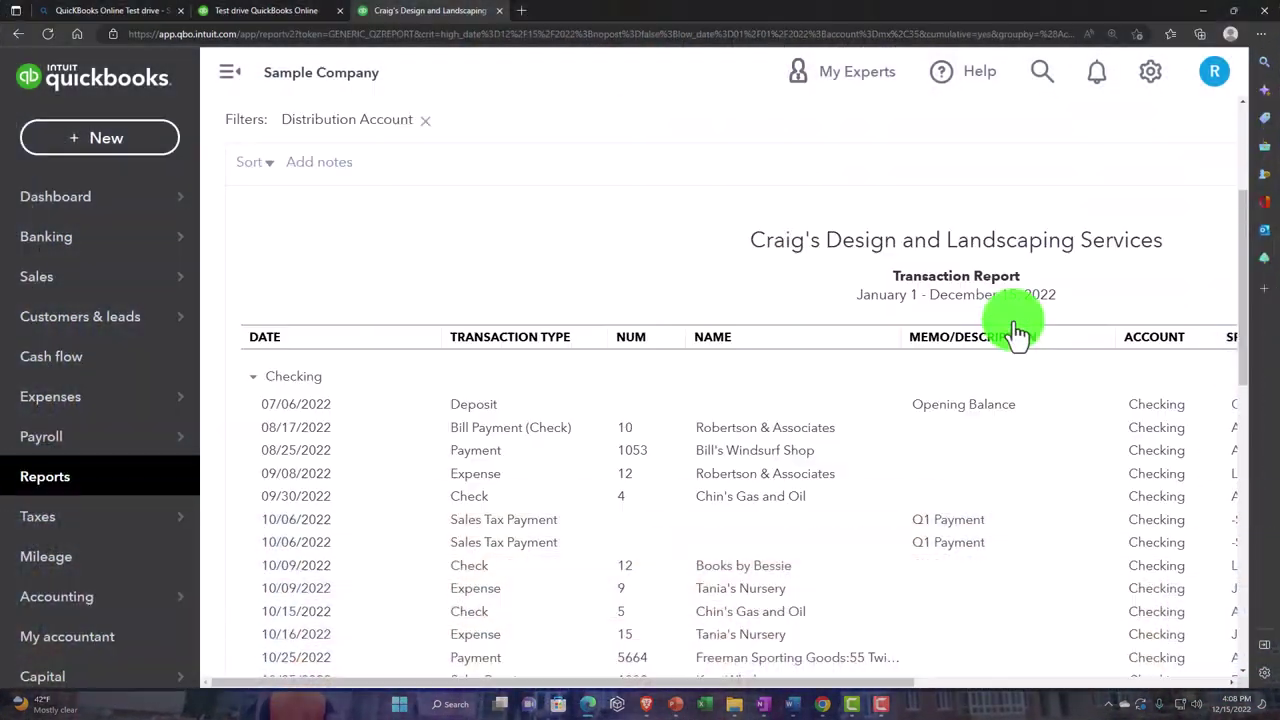
scroll(913, 380, "down", 1)
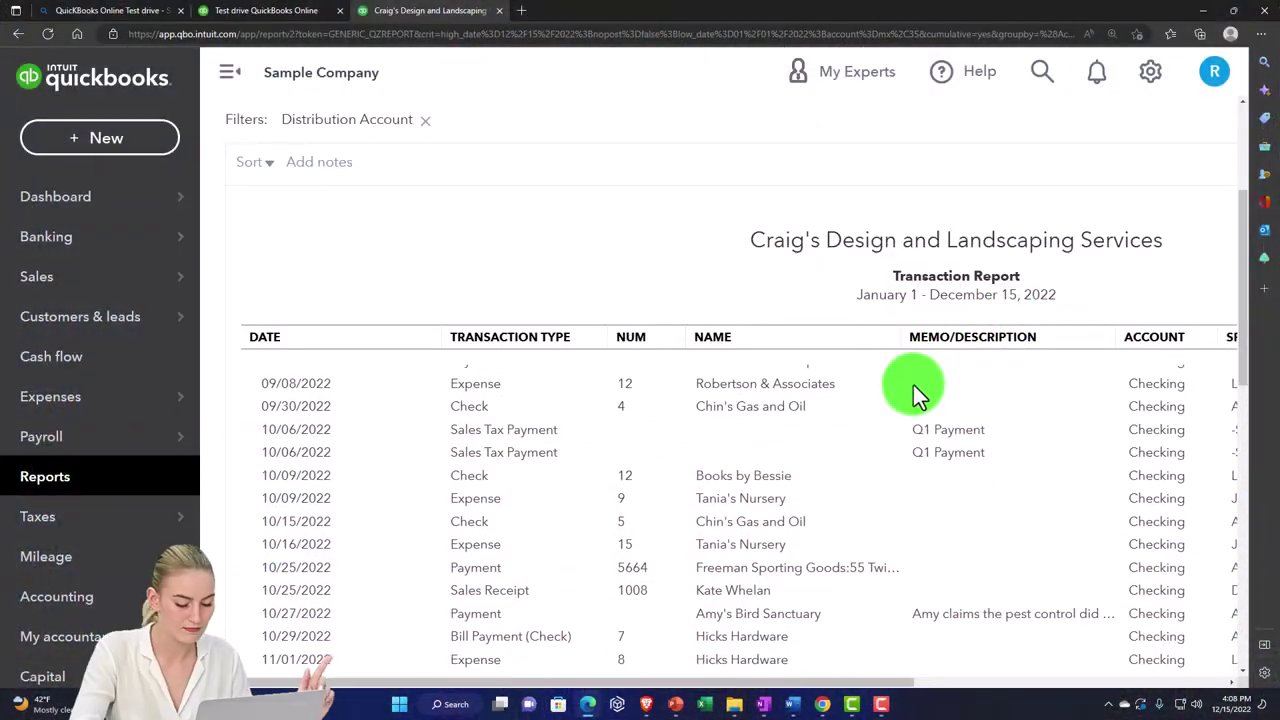
left_click(232, 84)
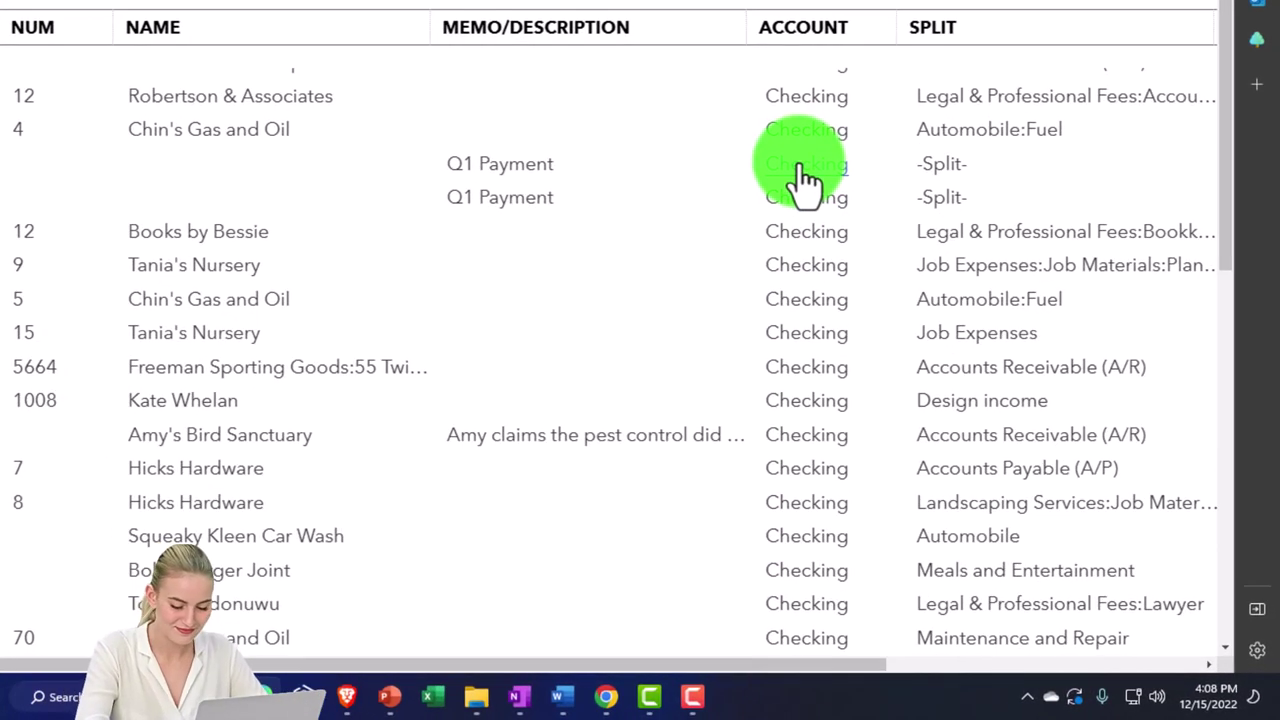
left_click(803, 166)
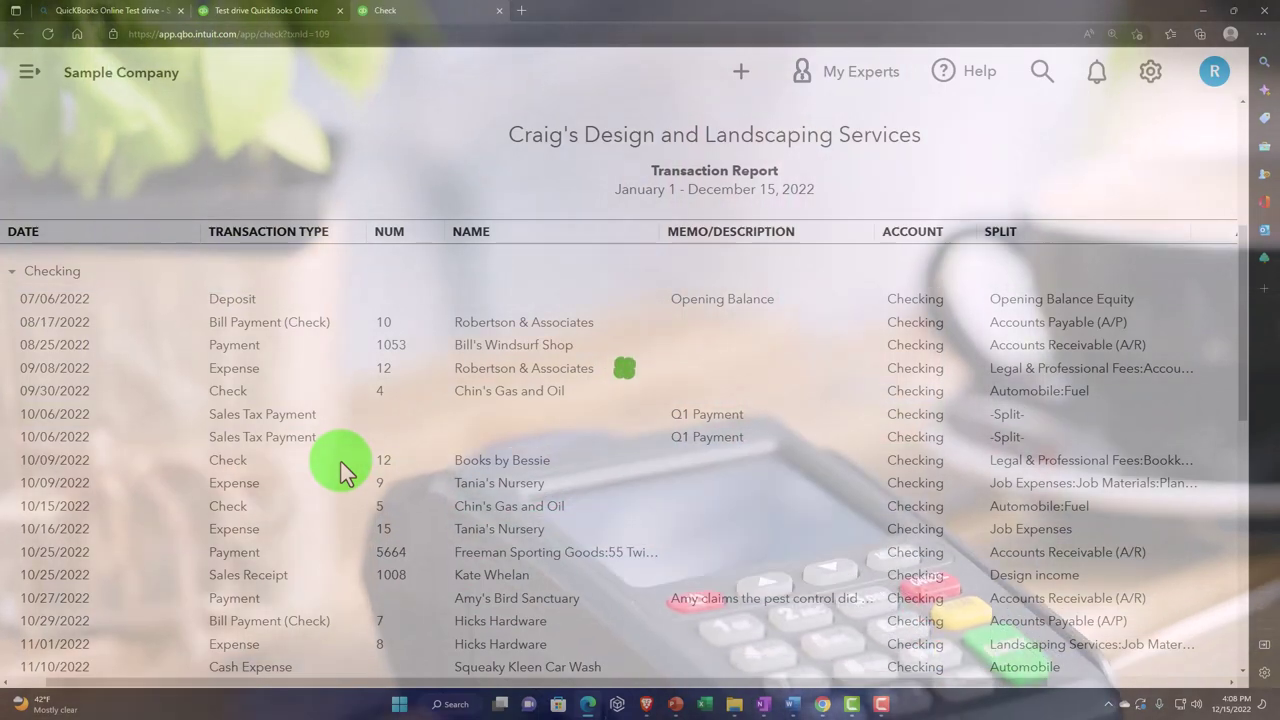
Open check #12 to Books by Bessie for $55.00, then close it back to the Balance Sheet.
left_click(341, 462)
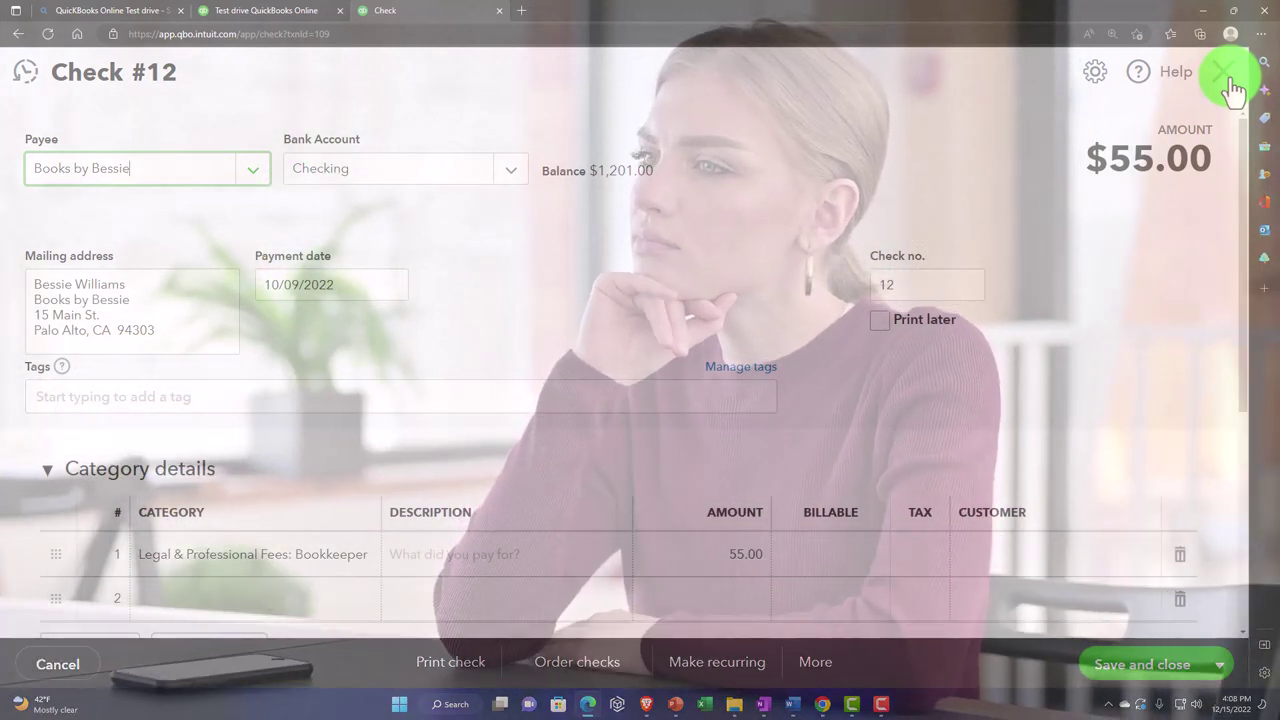
left_click(1226, 76)
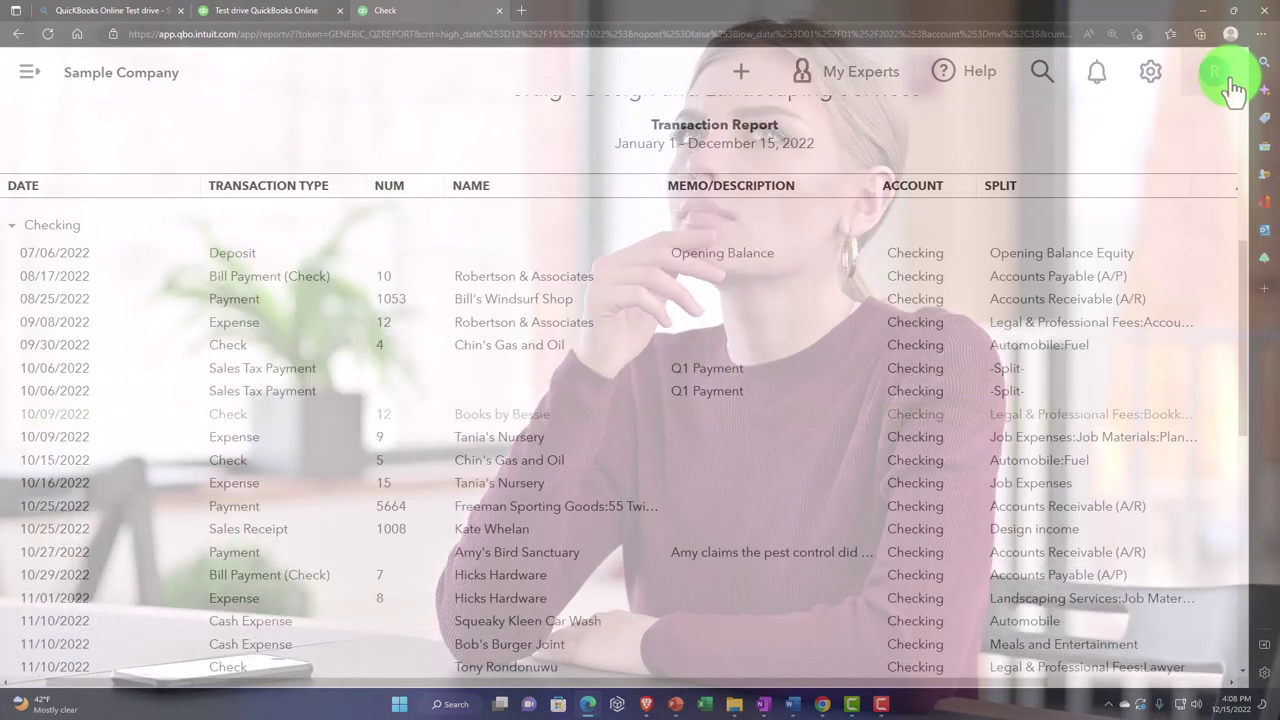
scroll(888, 395, "up", 4)
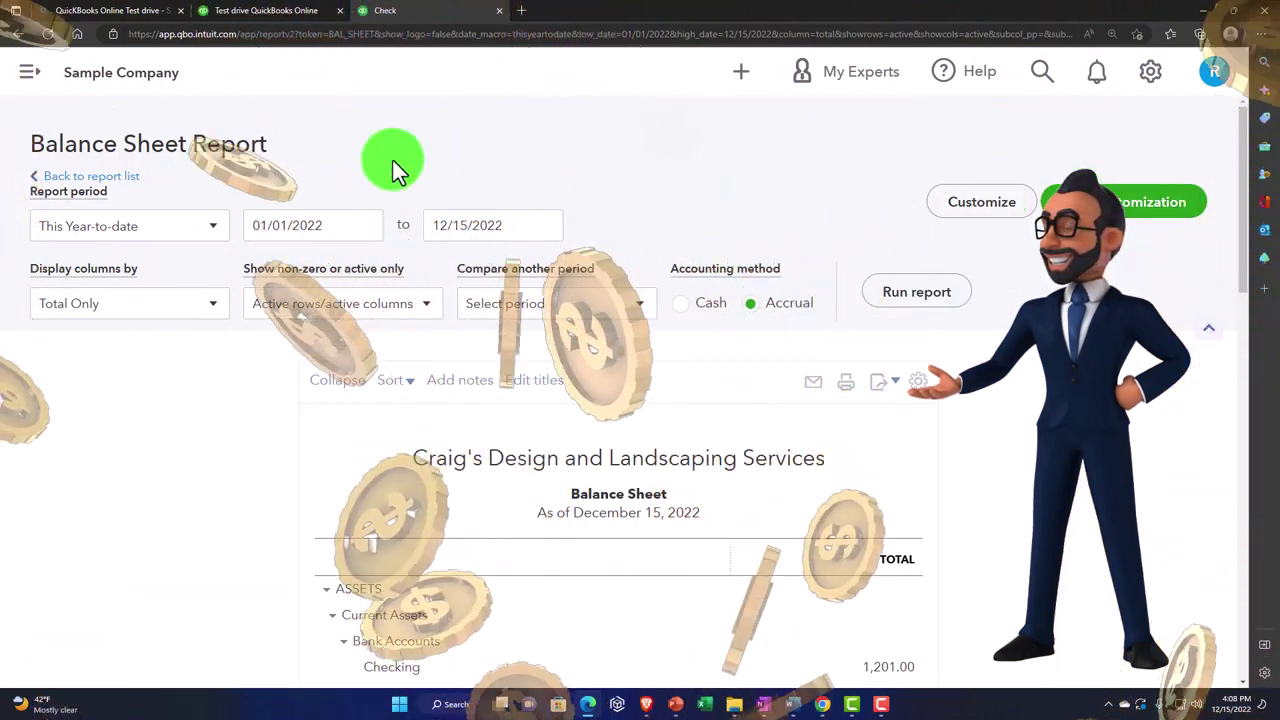
left_click(30, 76)
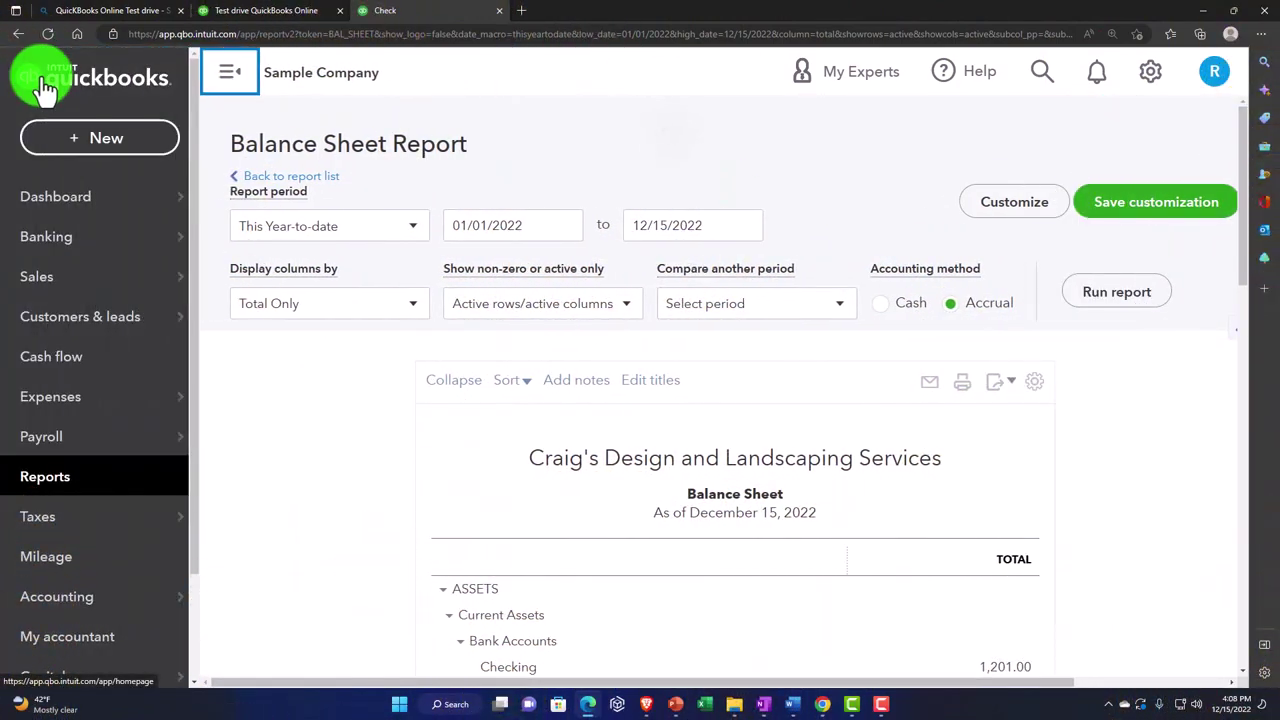
left_click(90, 144)
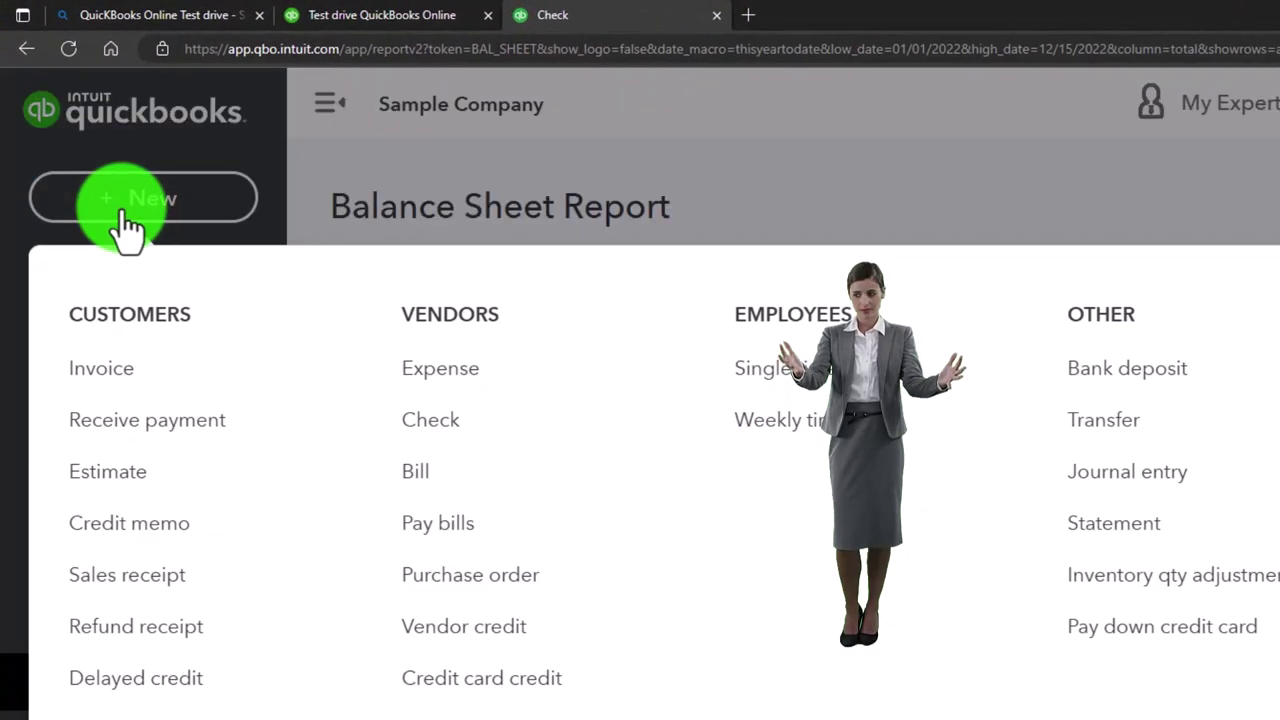
left_click(144, 470)
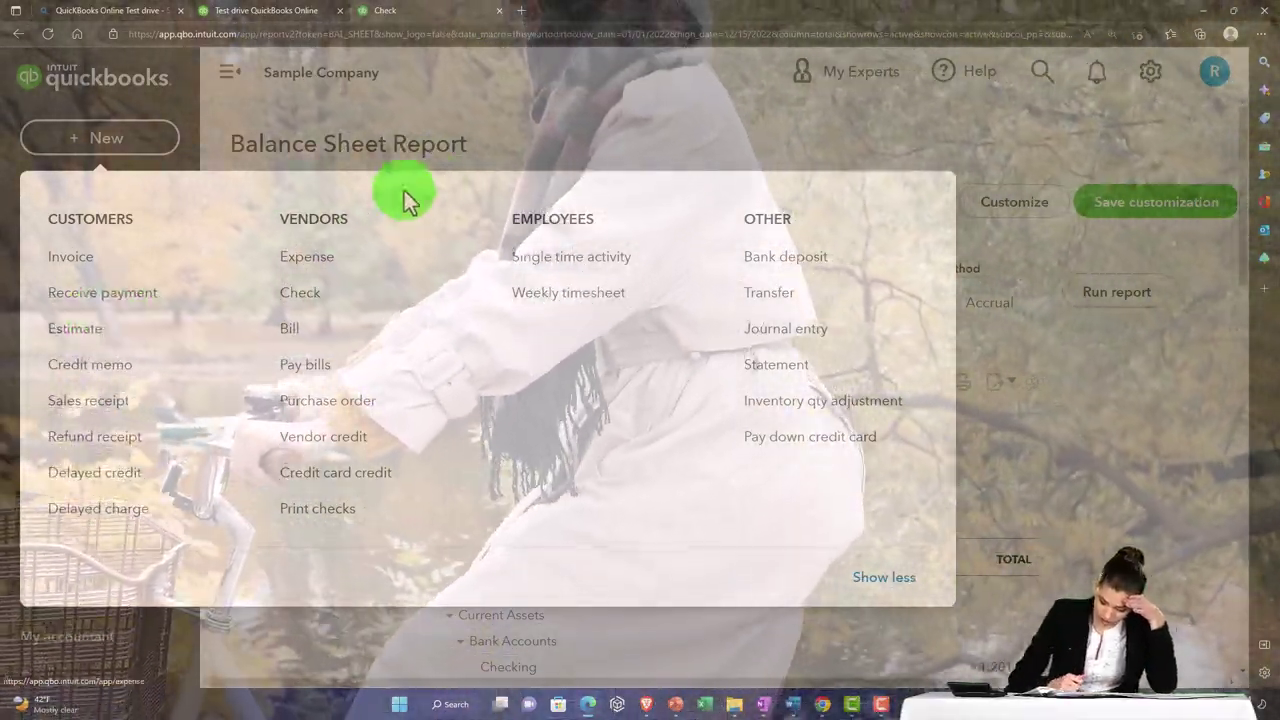
left_click(591, 140)
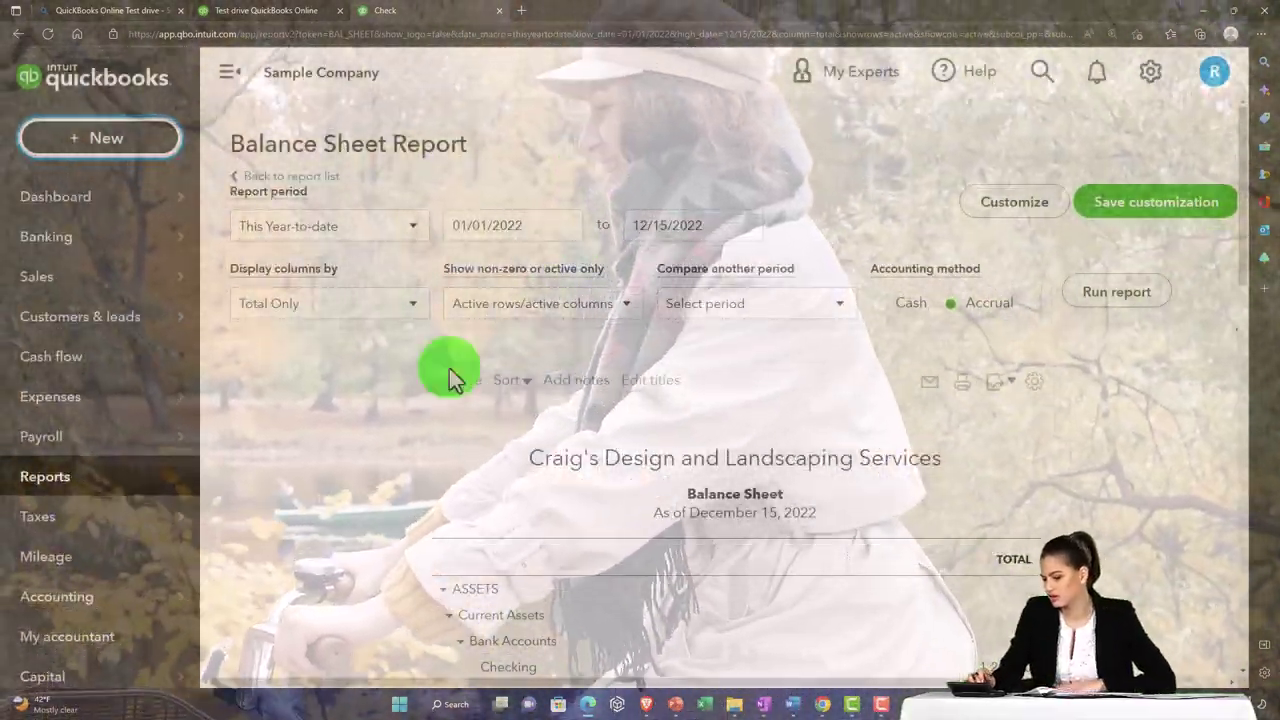
scroll(418, 392, "down", 3)
scroll(413, 389, "down", 1)
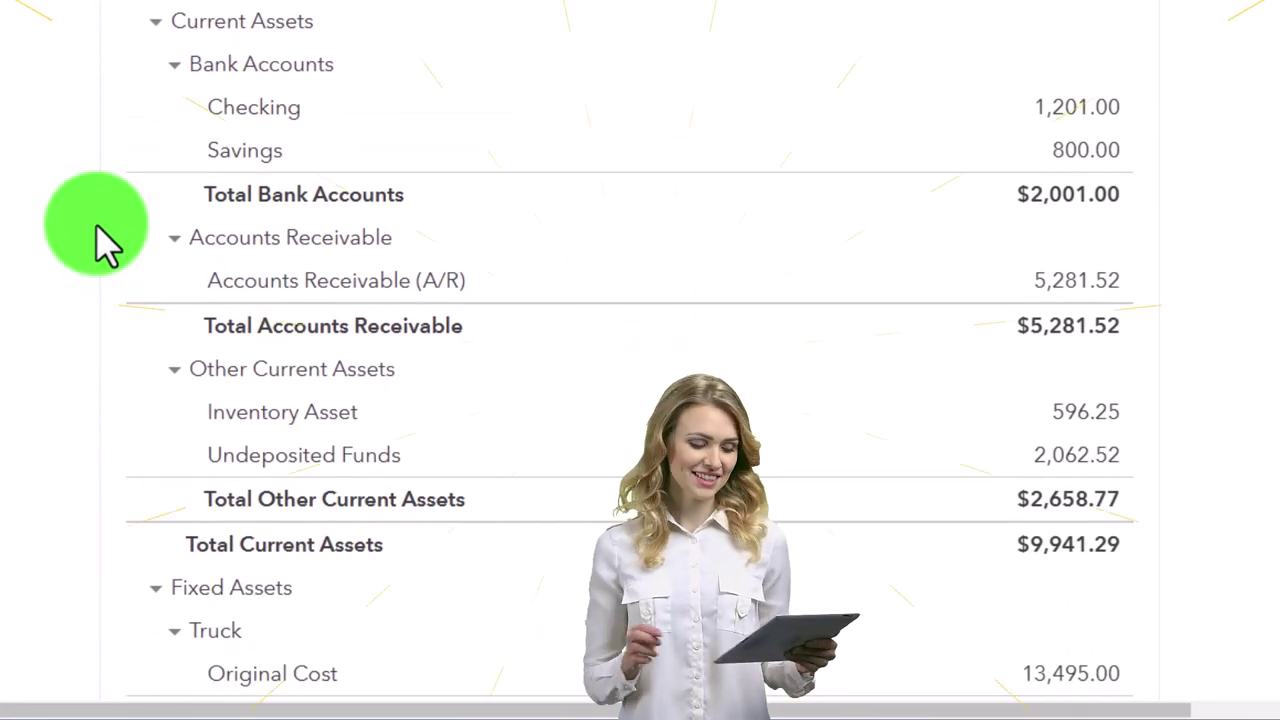
scroll(105, 245, "up", 2)
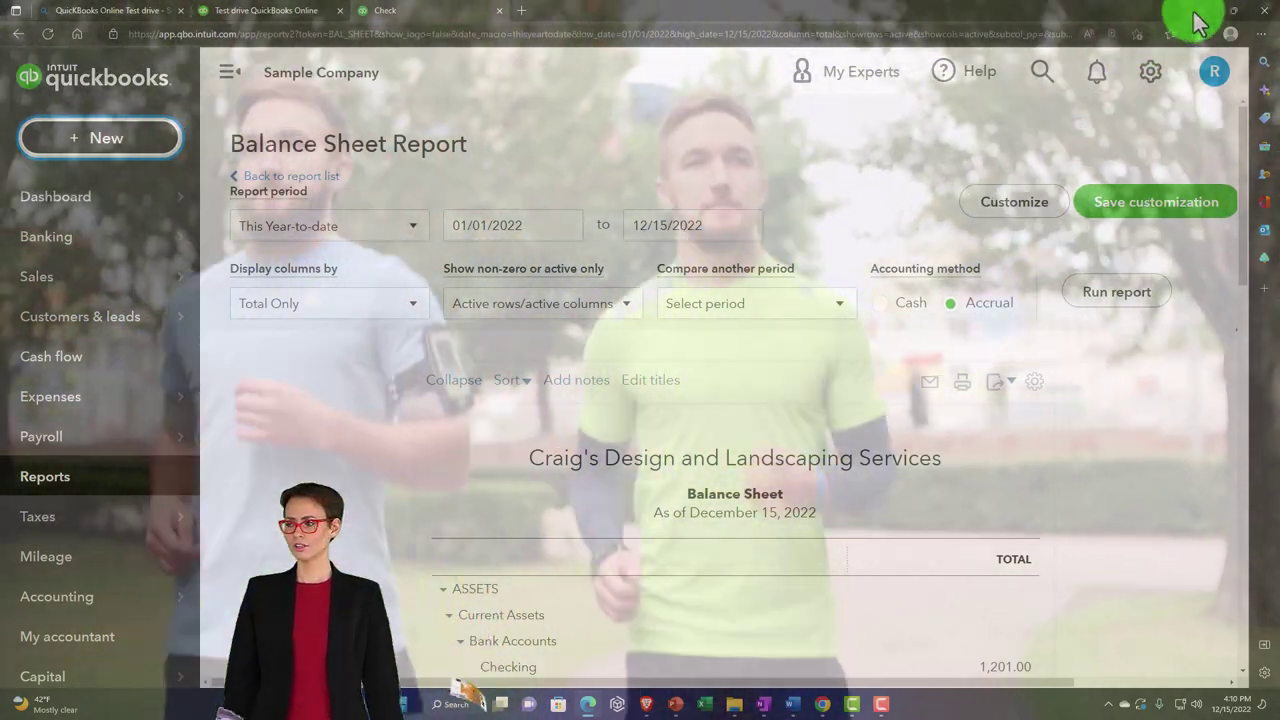
Switch to the Intuit sign-up window and bring up Chrome's main menu.
left_click(1203, 12)
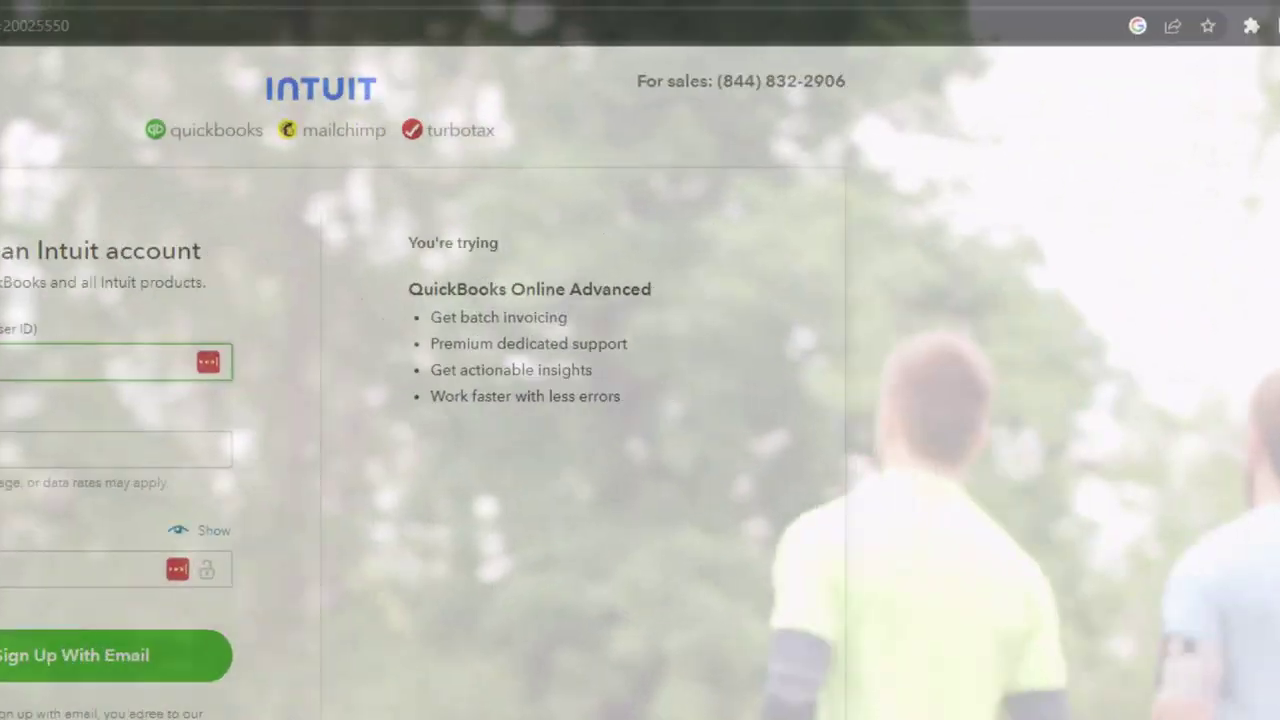
left_click(1245, 25)
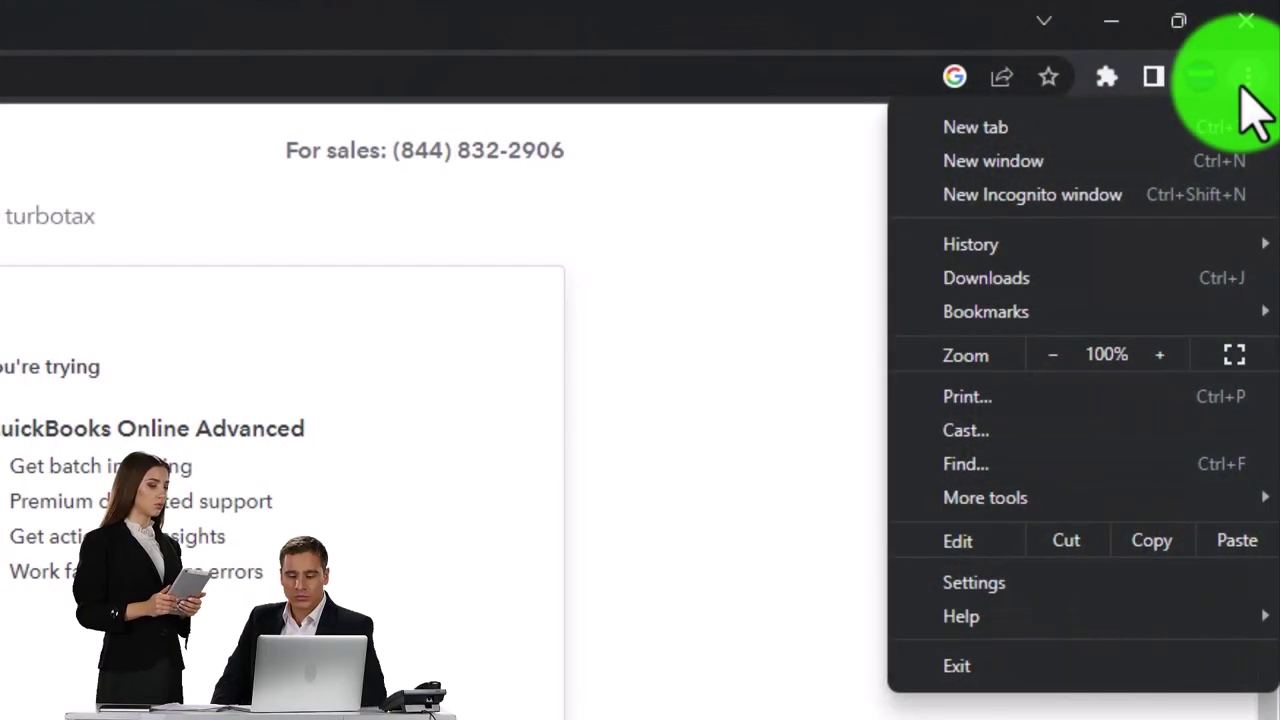
In a new Incognito window, search Google for 'free QuickBooks Test drive'.
left_click(1005, 222)
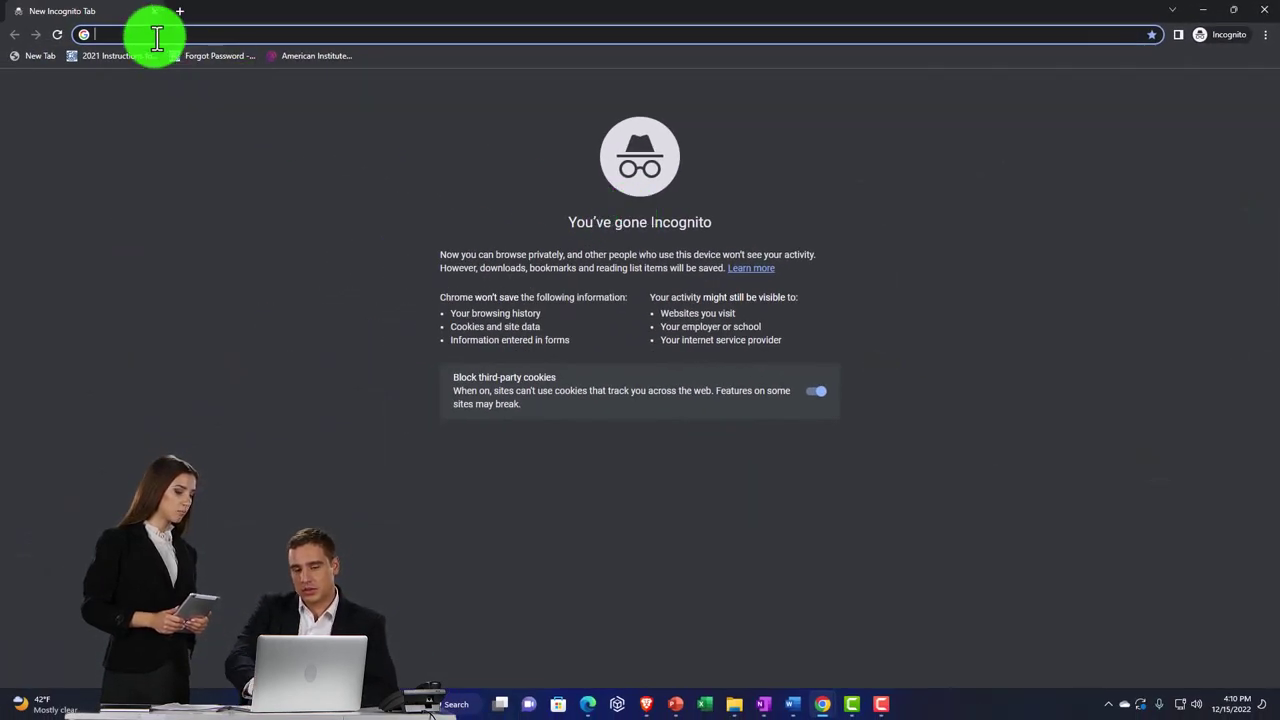
type("free Q")
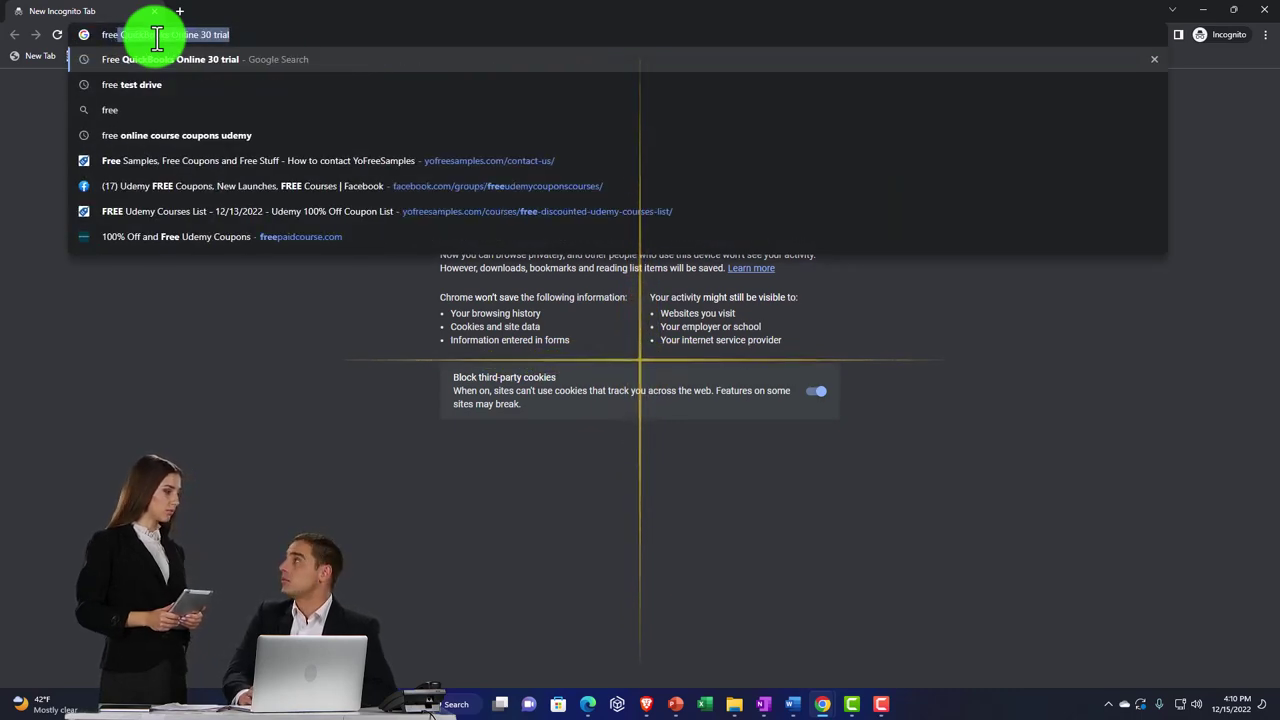
type("uicB")
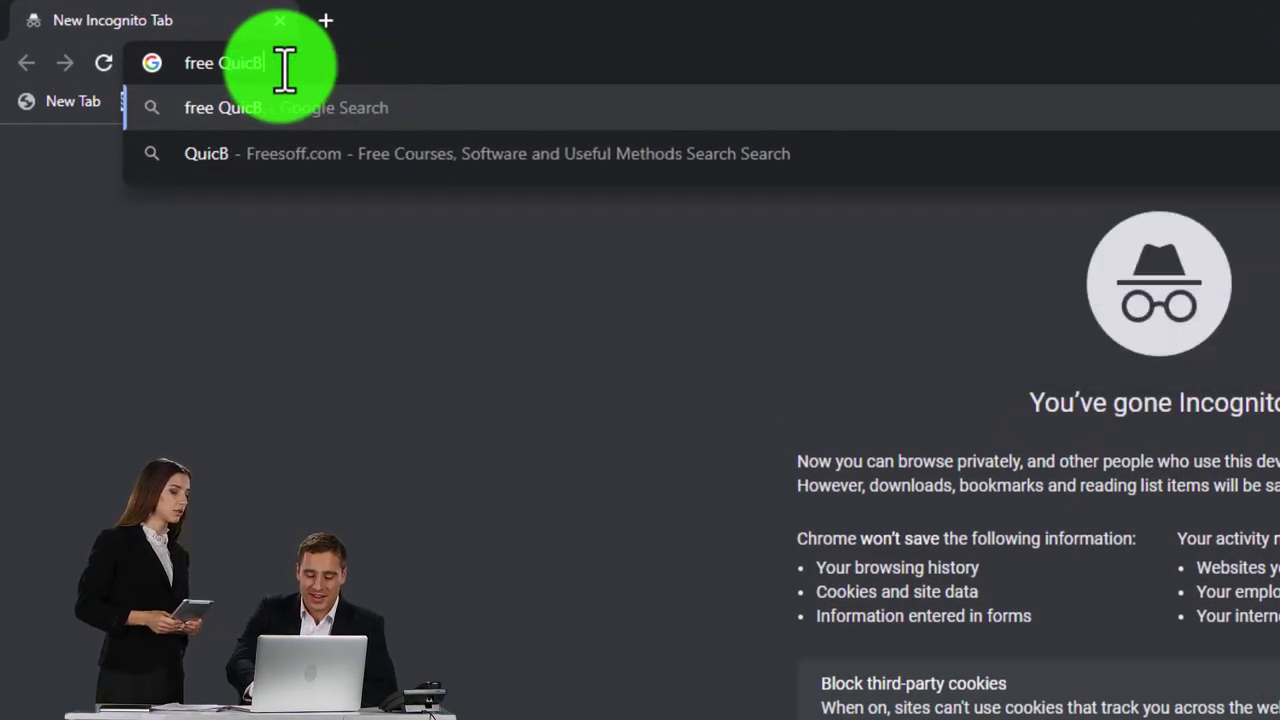
key("BackSpace")
type("kBoo")
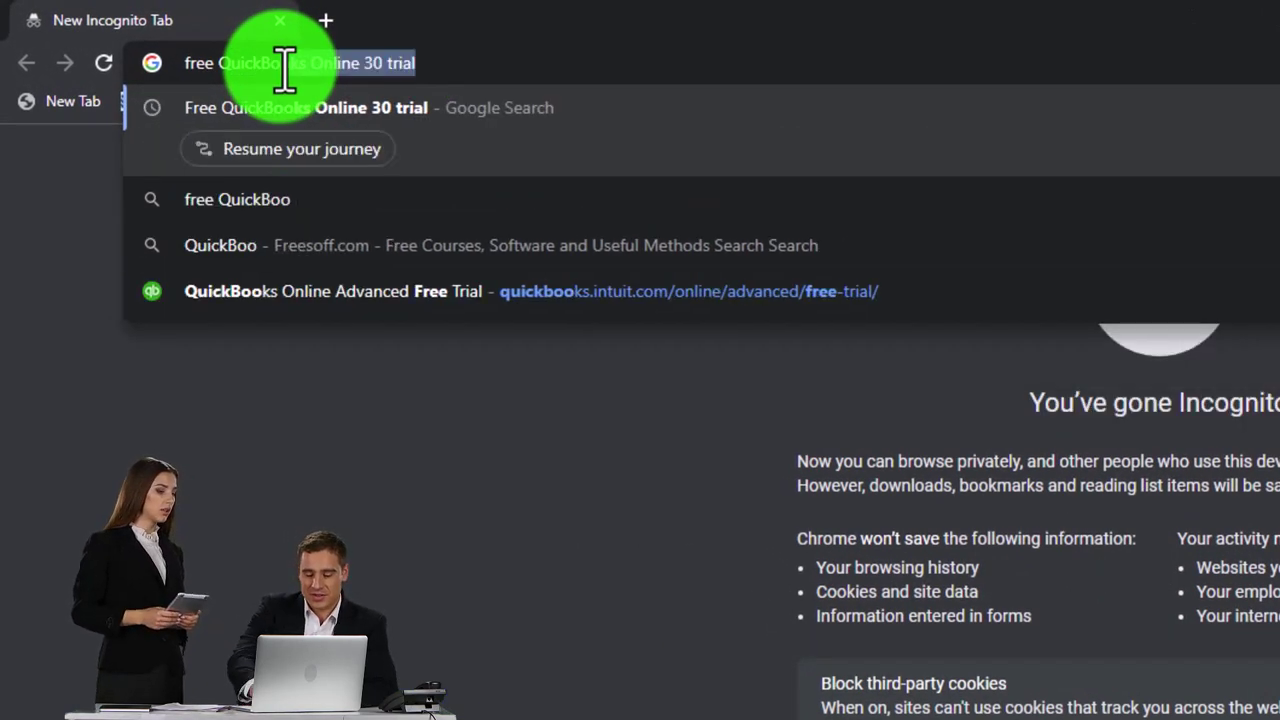
type("ks ")
type("Tw")
key("BackSpace")
type("est dri")
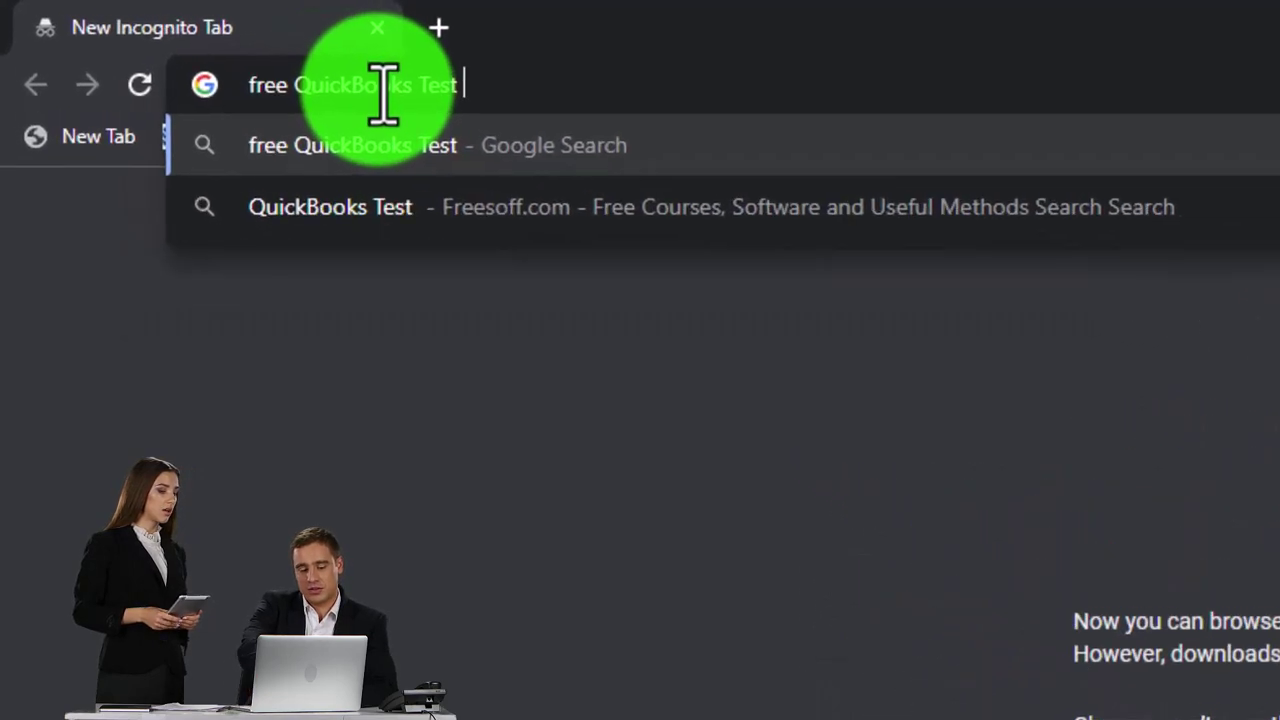
type("ve")
key("Return")
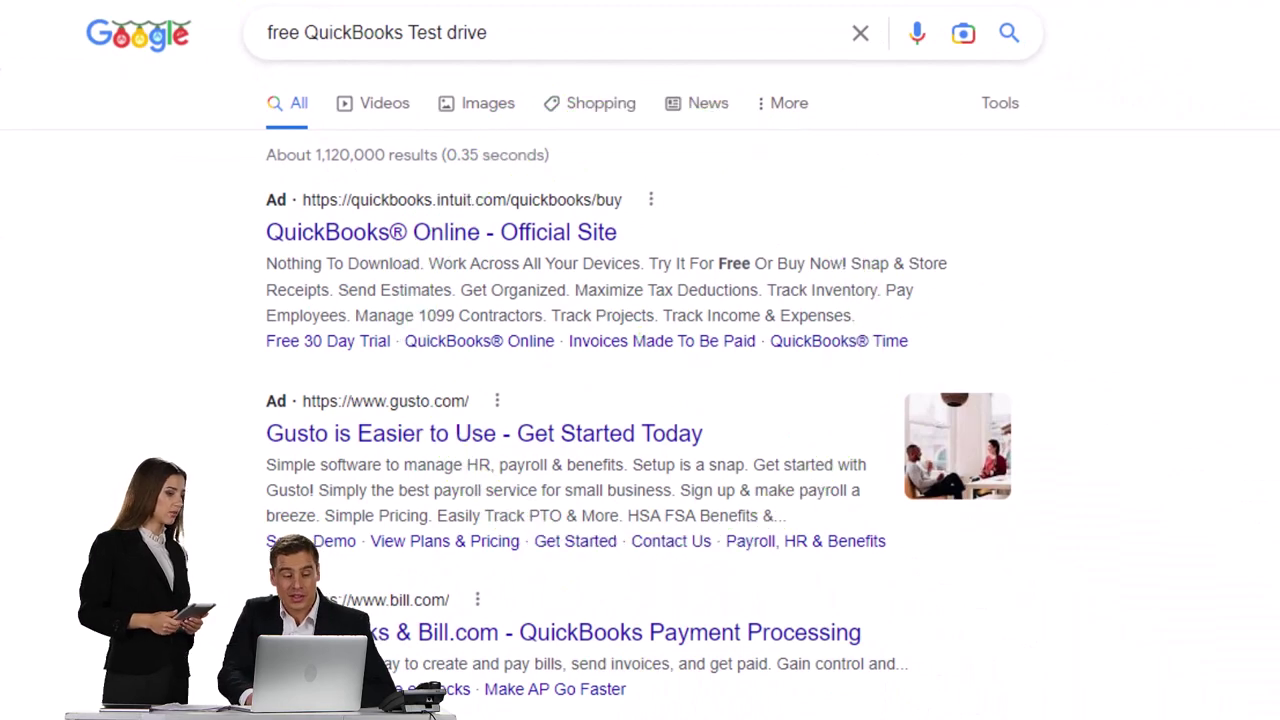
Scroll the search results to locate Intuit's 'Test drive QuickBooks Online' result.
scroll(623, 521, "down", 4)
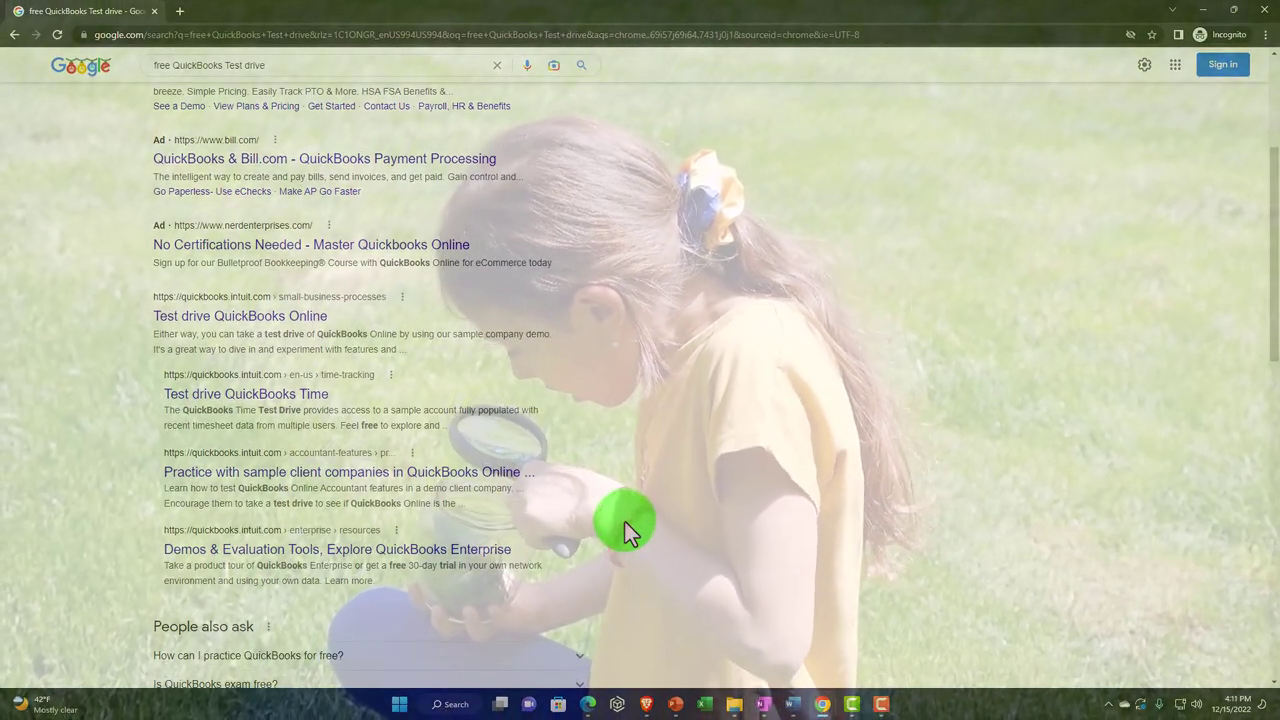
scroll(625, 522, "down", 2)
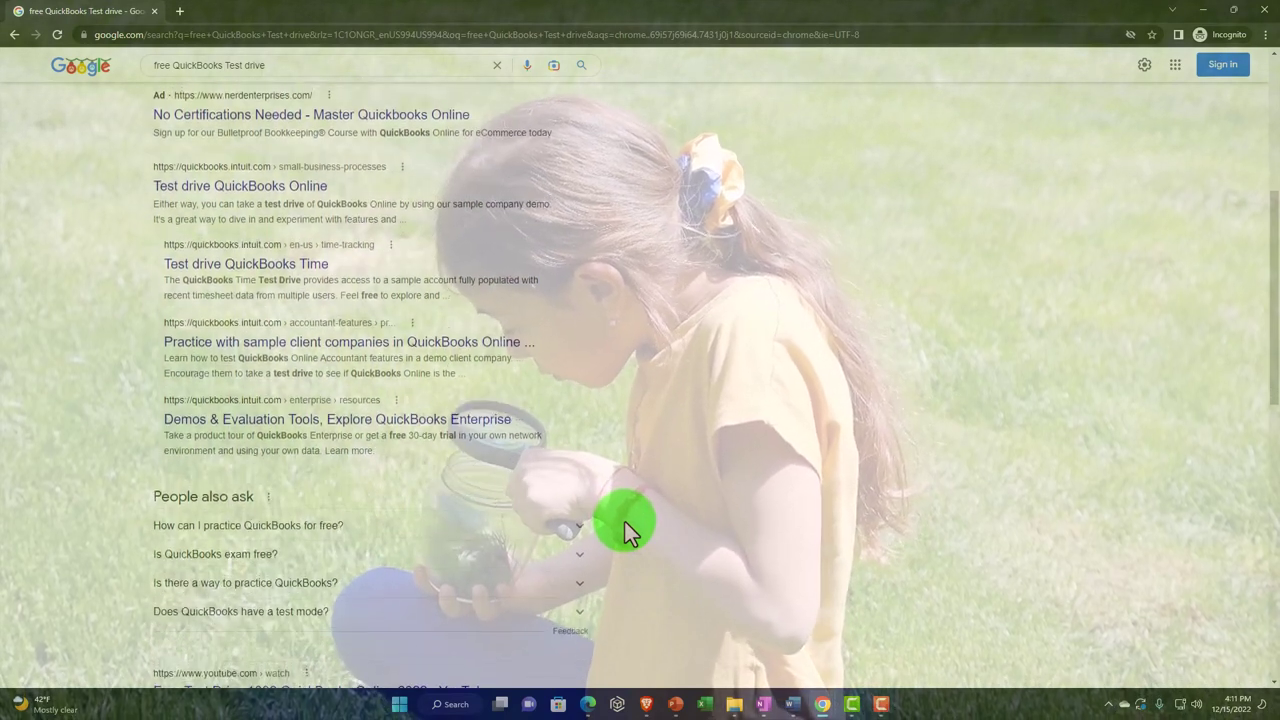
scroll(625, 522, "down", 1)
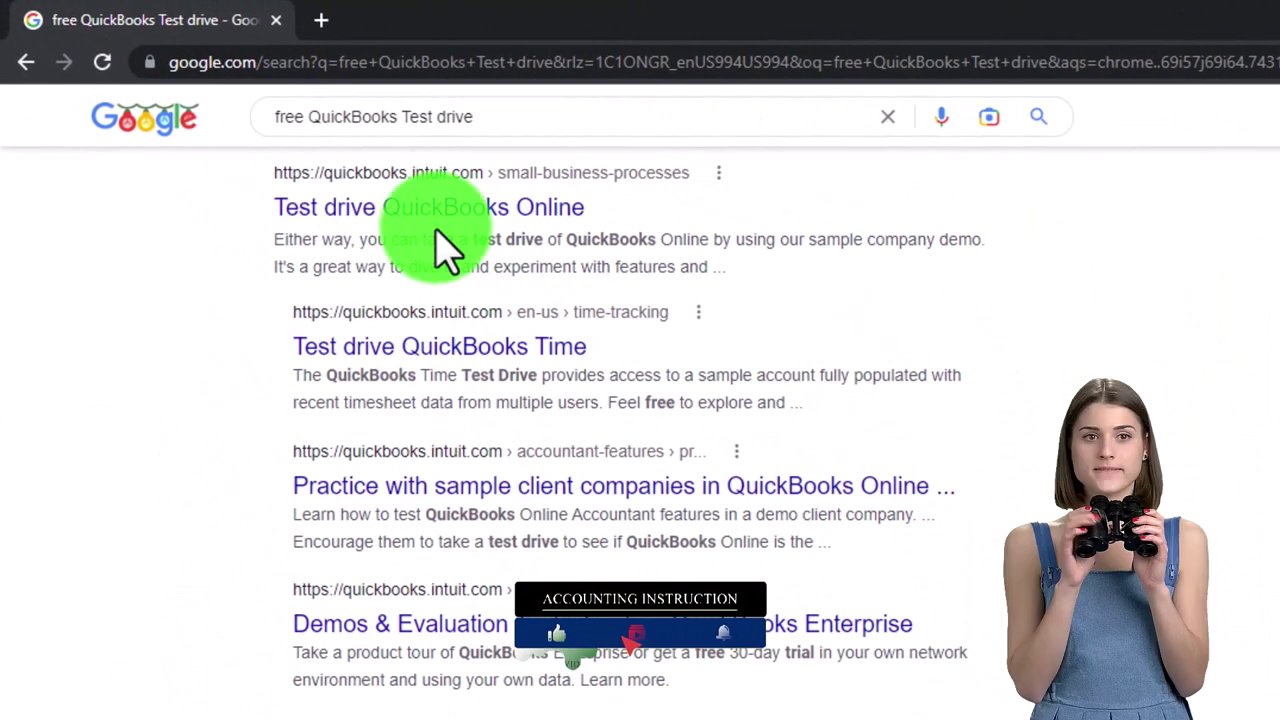
scroll(371, 329, "up", 1)
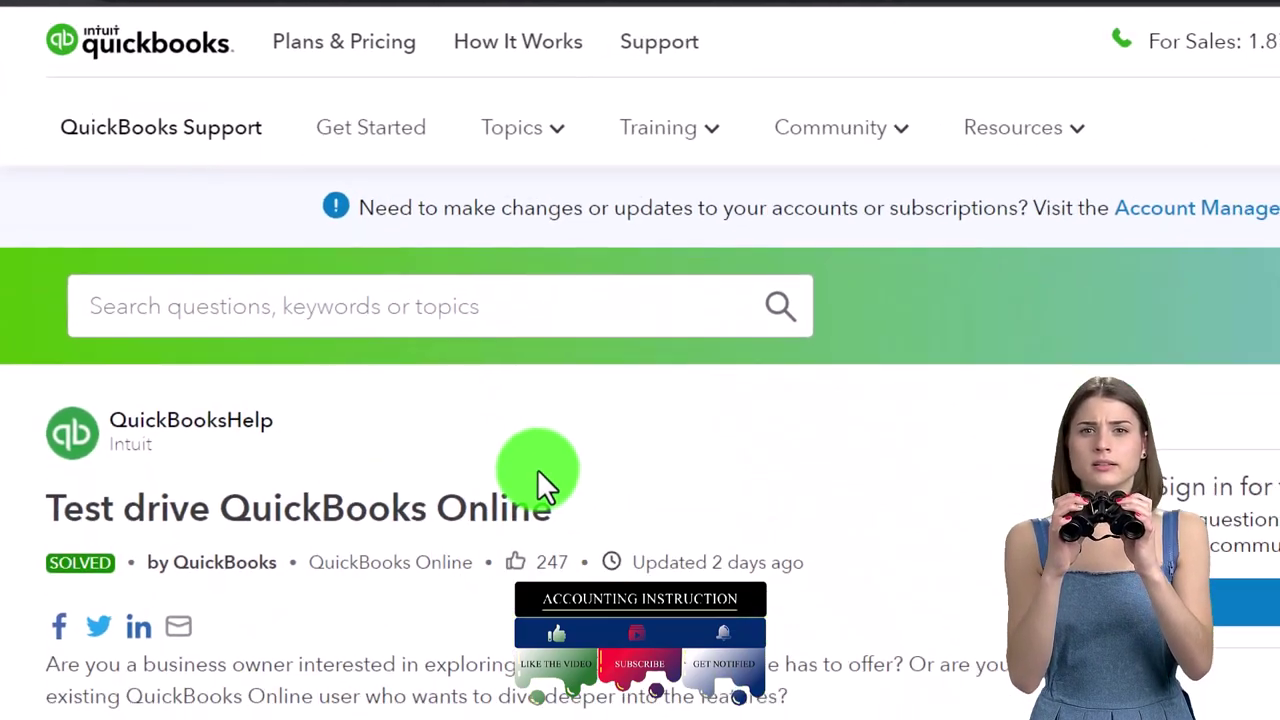
Launch the sample company test drive, pass the robot check, and maximize the test-drive window.
scroll(537, 469, "down", 5)
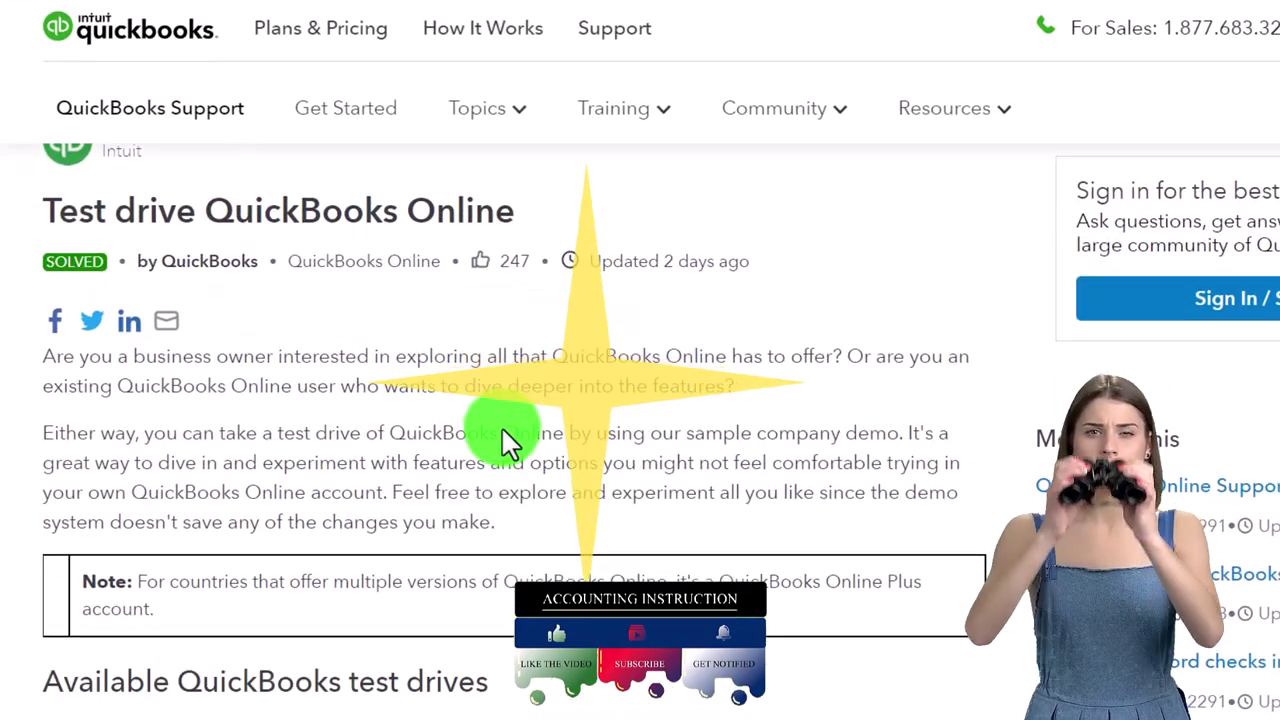
left_click(412, 488)
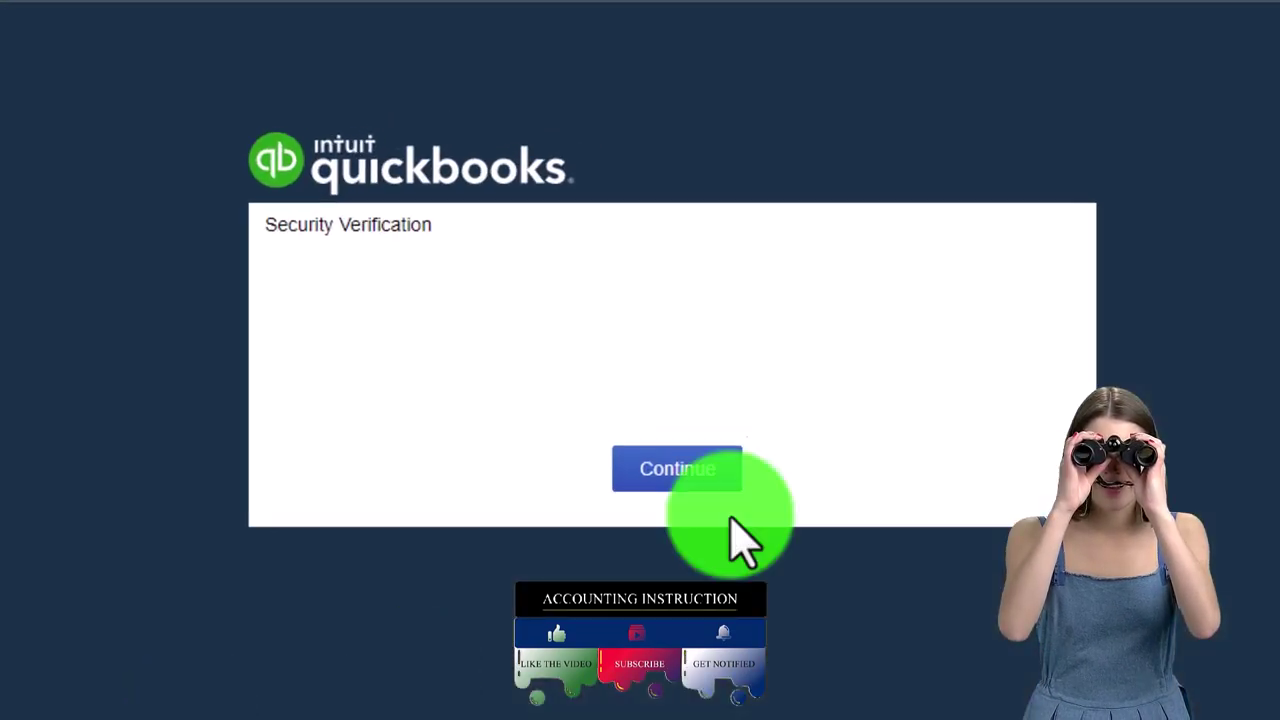
left_click(499, 332)
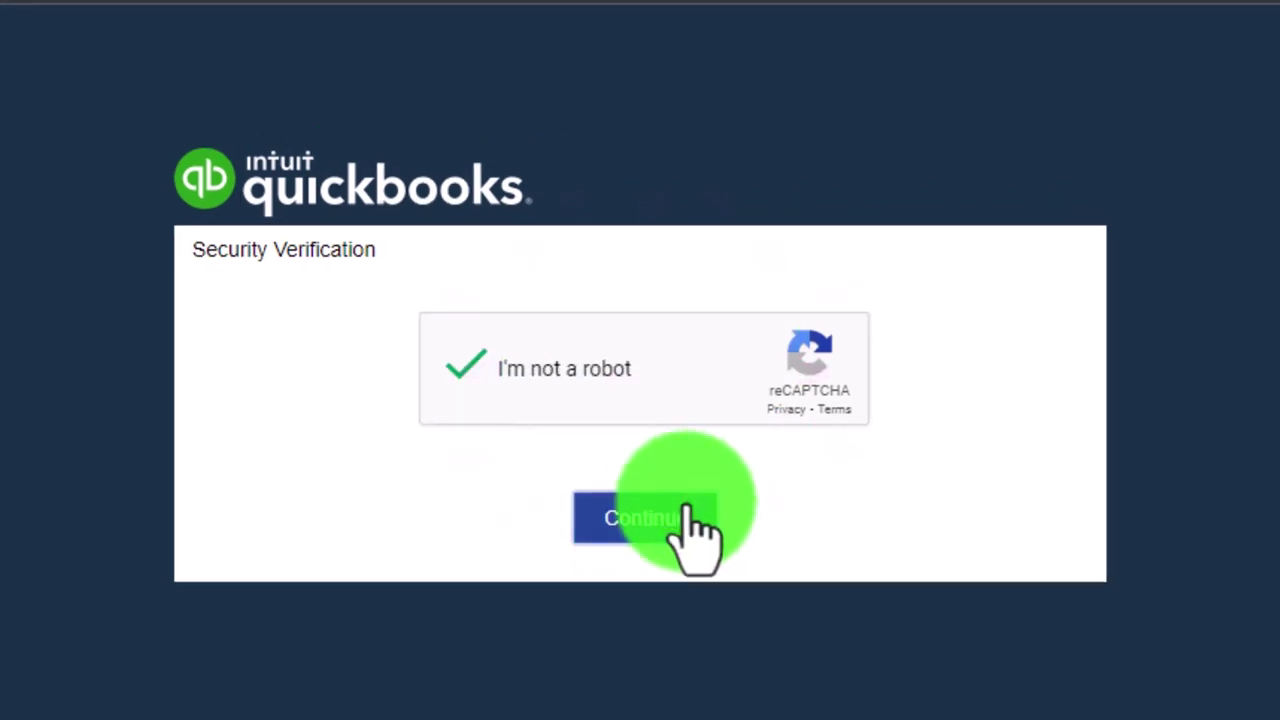
left_click(690, 525)
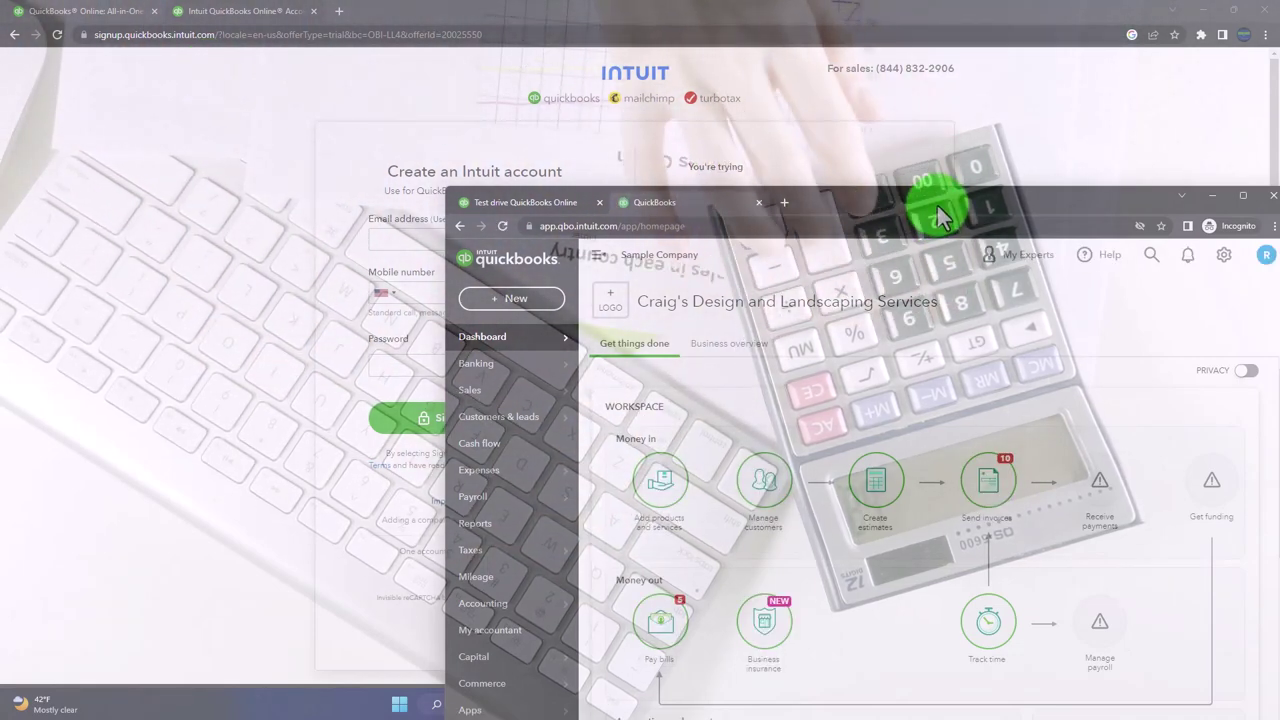
left_click_drag(929, 206, 736, 114)
left_click(1049, 105)
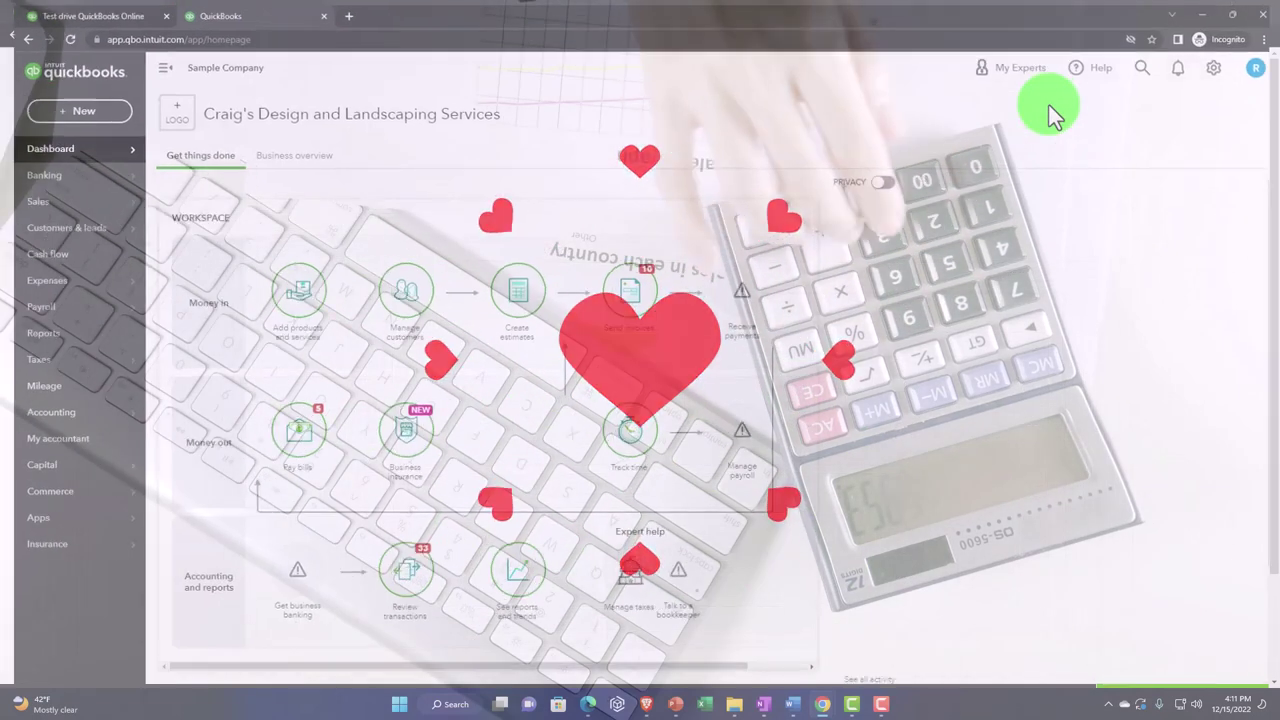